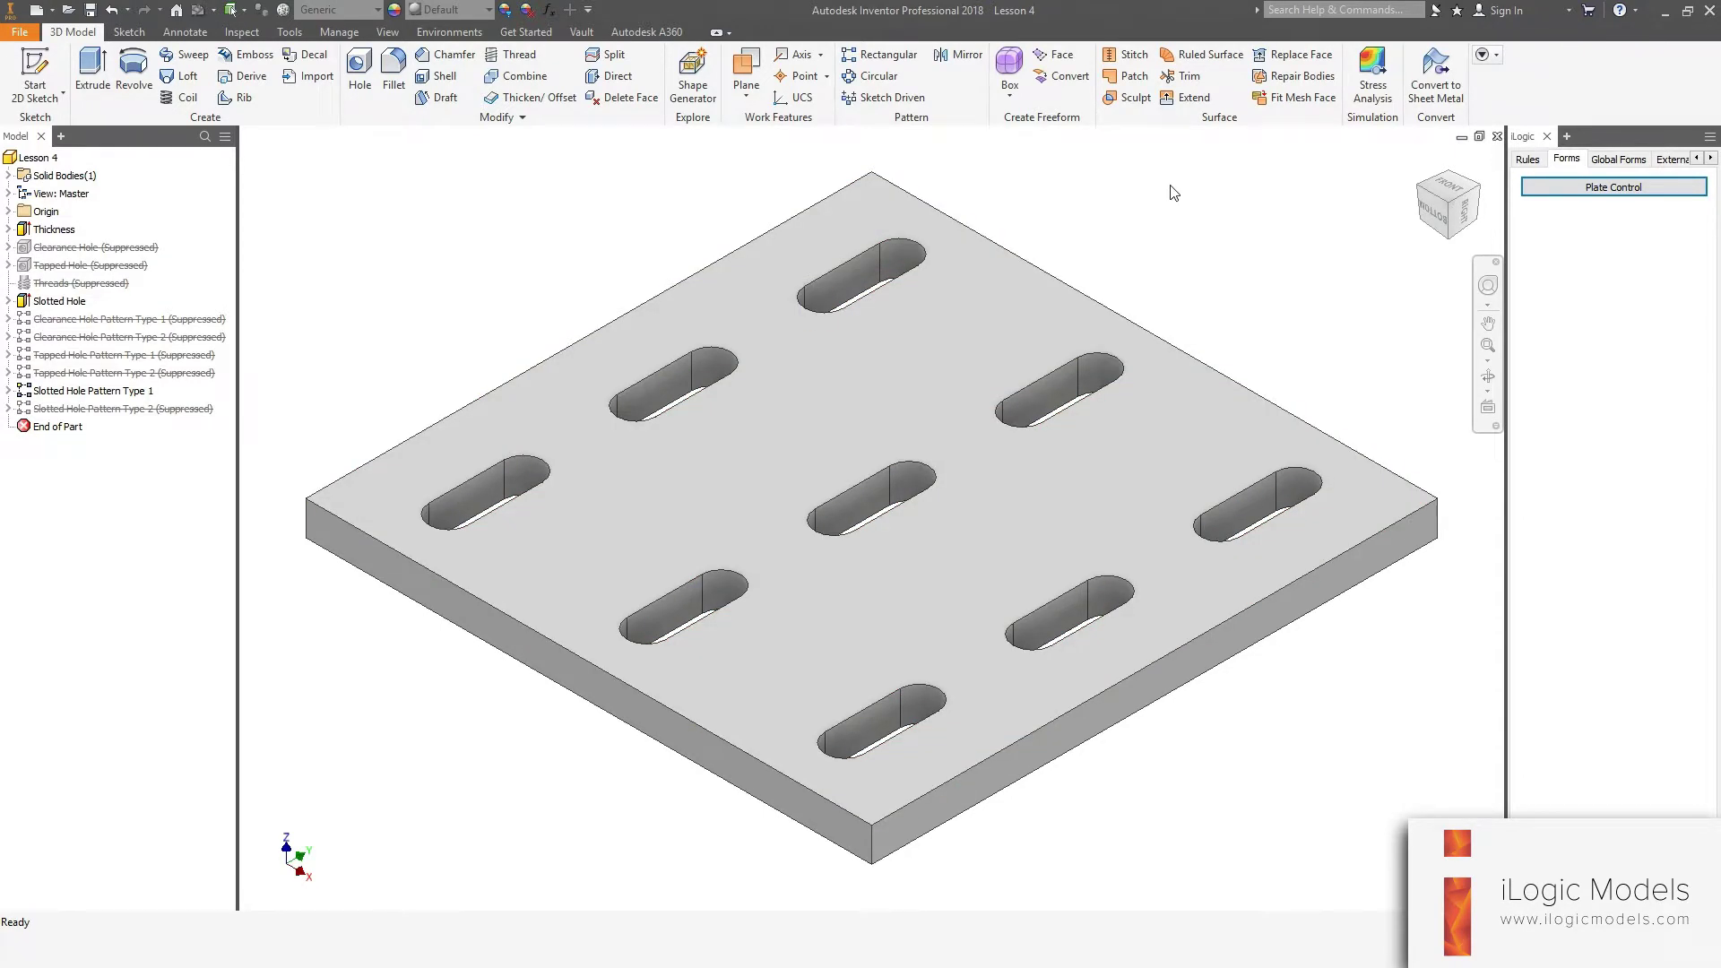
- Open the Plate Control form, move it aside, and review its Plate Size and Holes settings
left_click(1580, 190)
left_click_drag(1111, 77, 1196, 144)
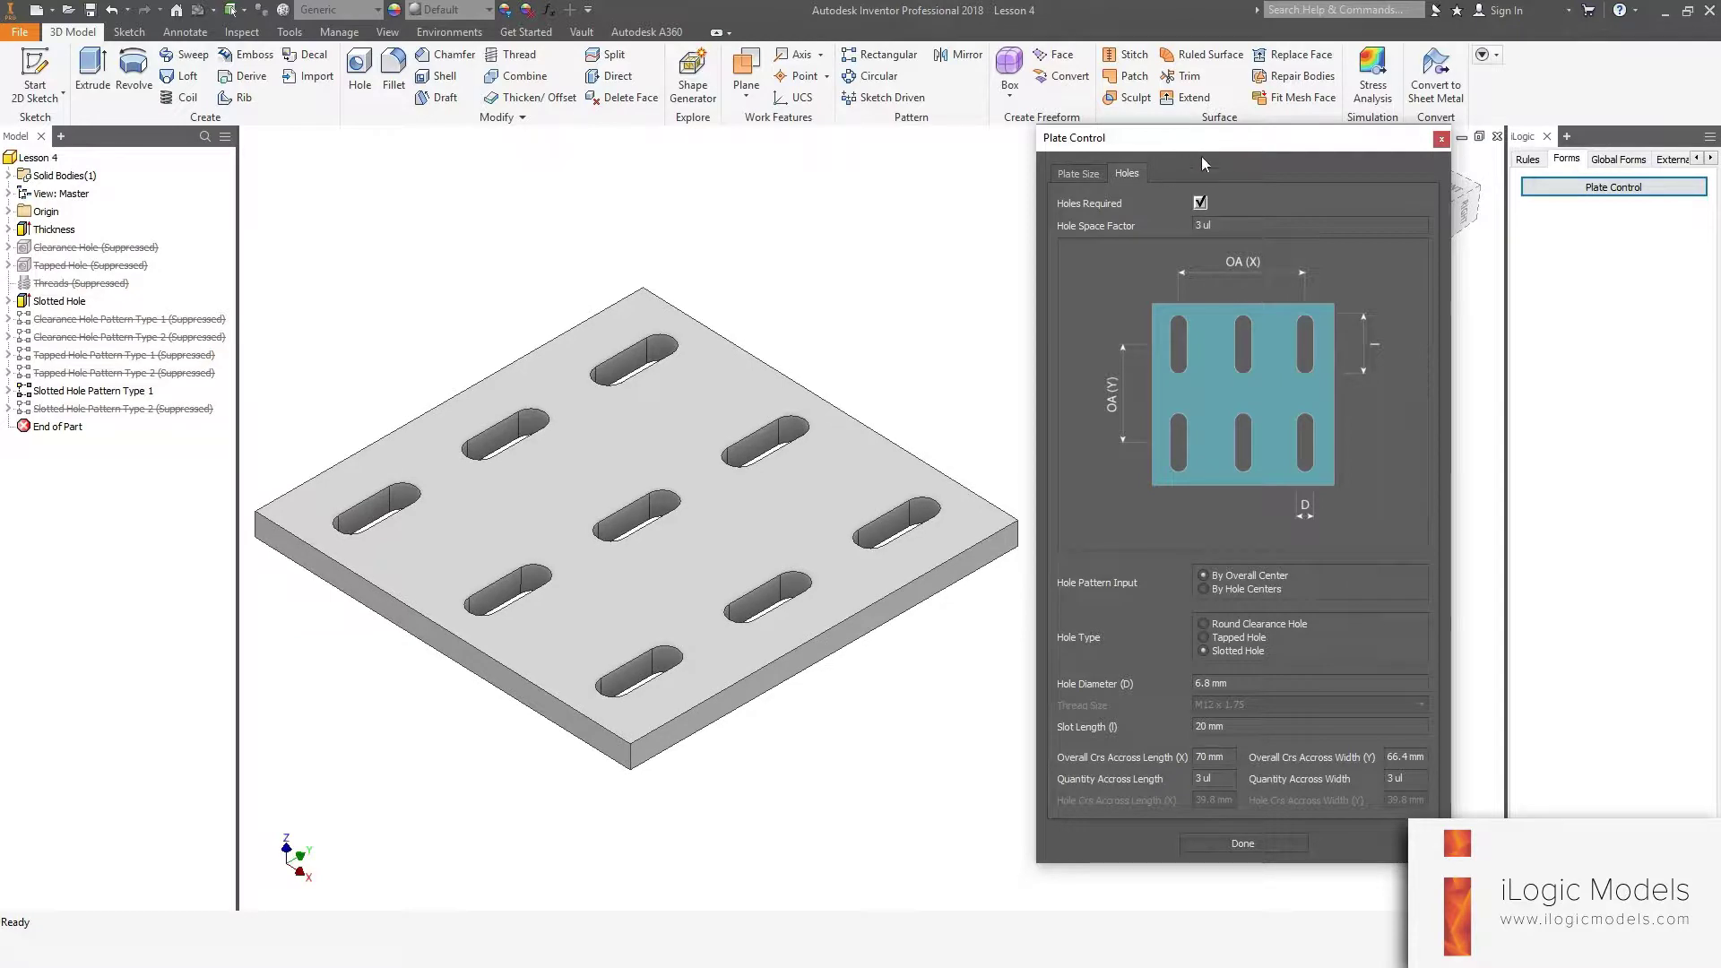
left_click(1097, 173)
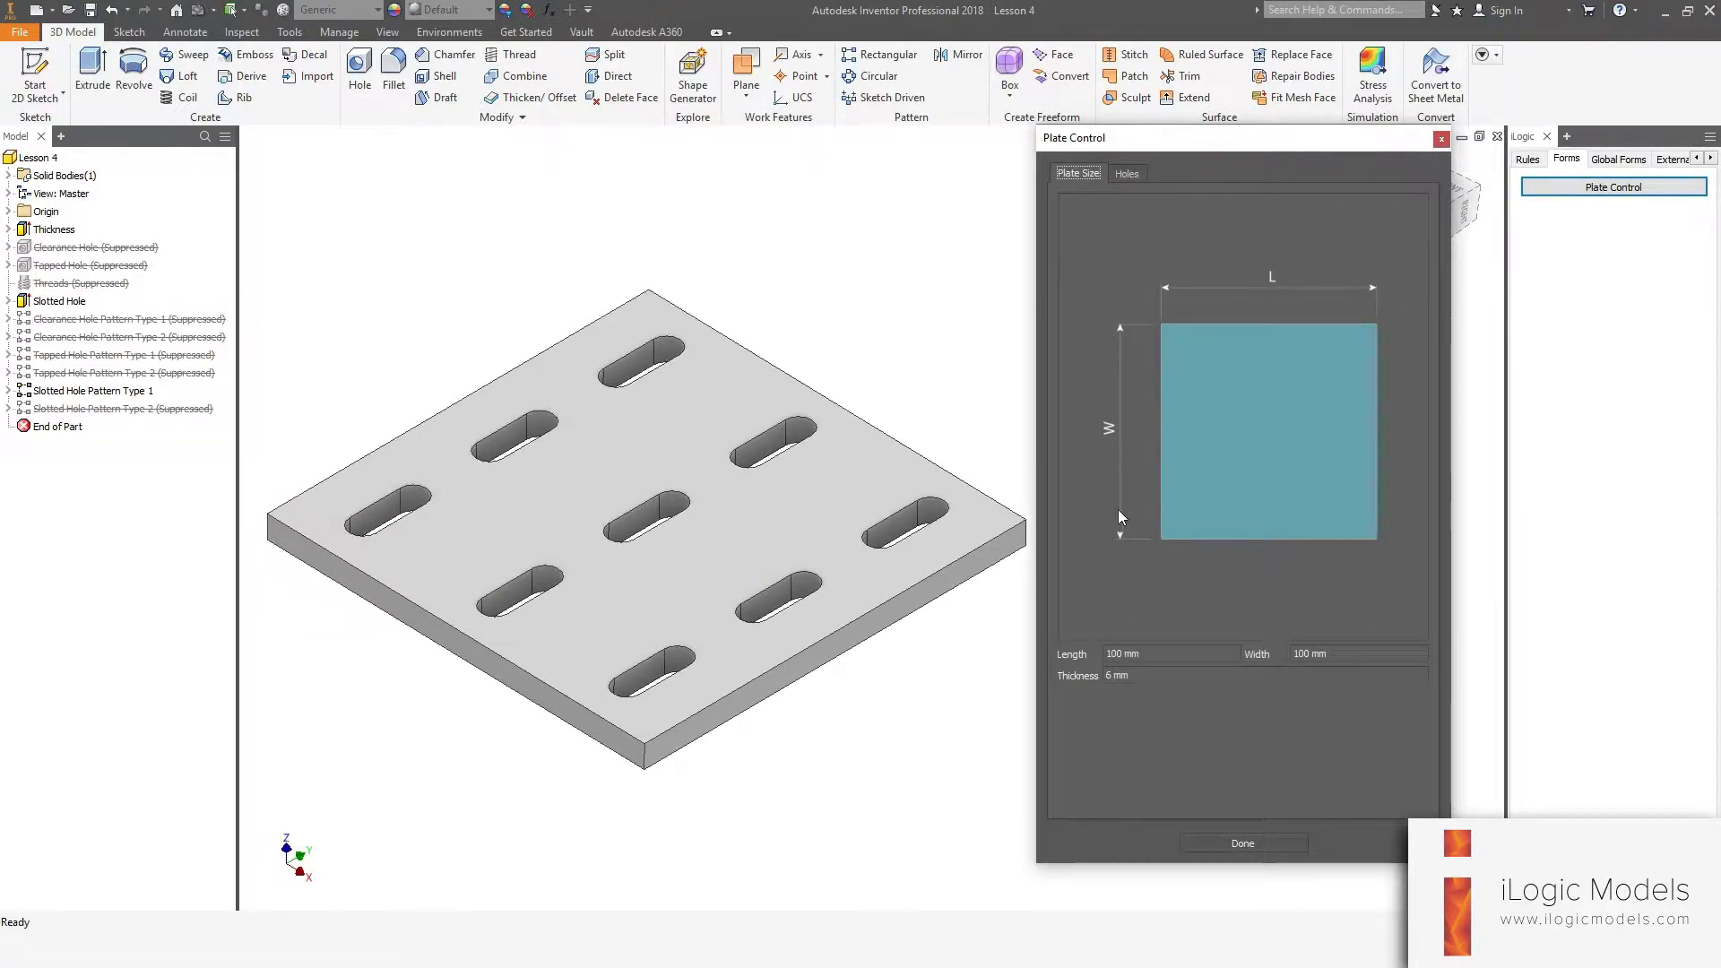
left_click(1127, 173)
left_click(1087, 173)
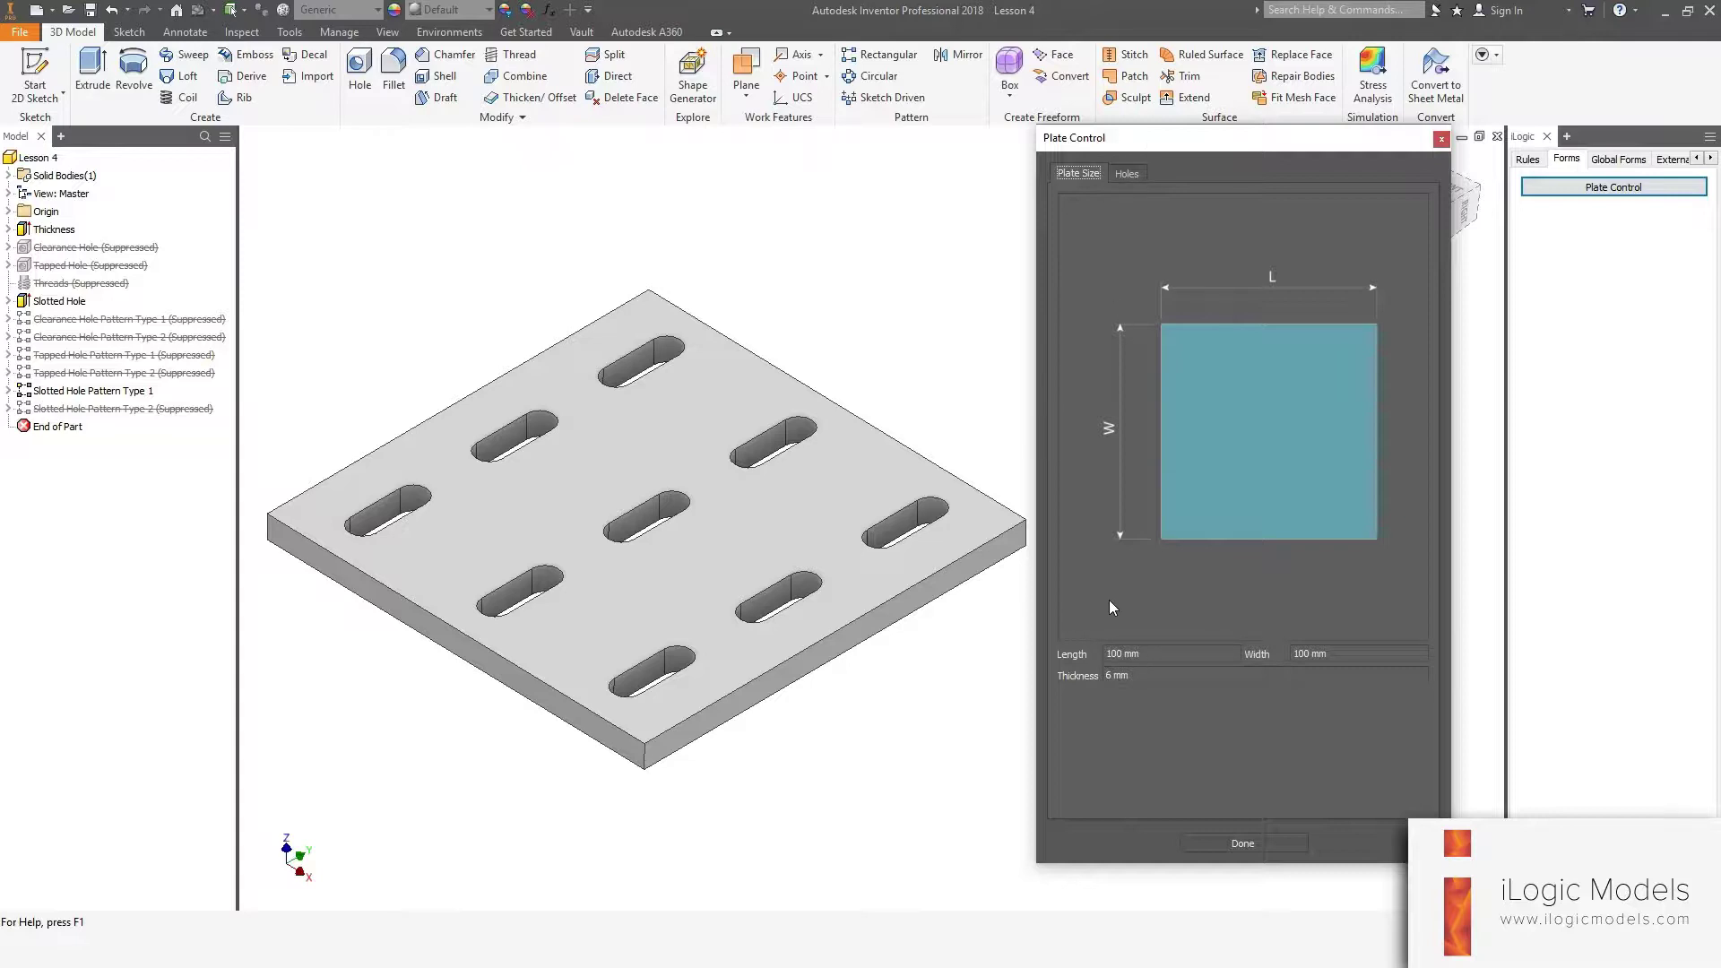
- Set plate Length 120, Width 120 and Thickness 8 mm
key("Tab")
type("120")
key("Tab")
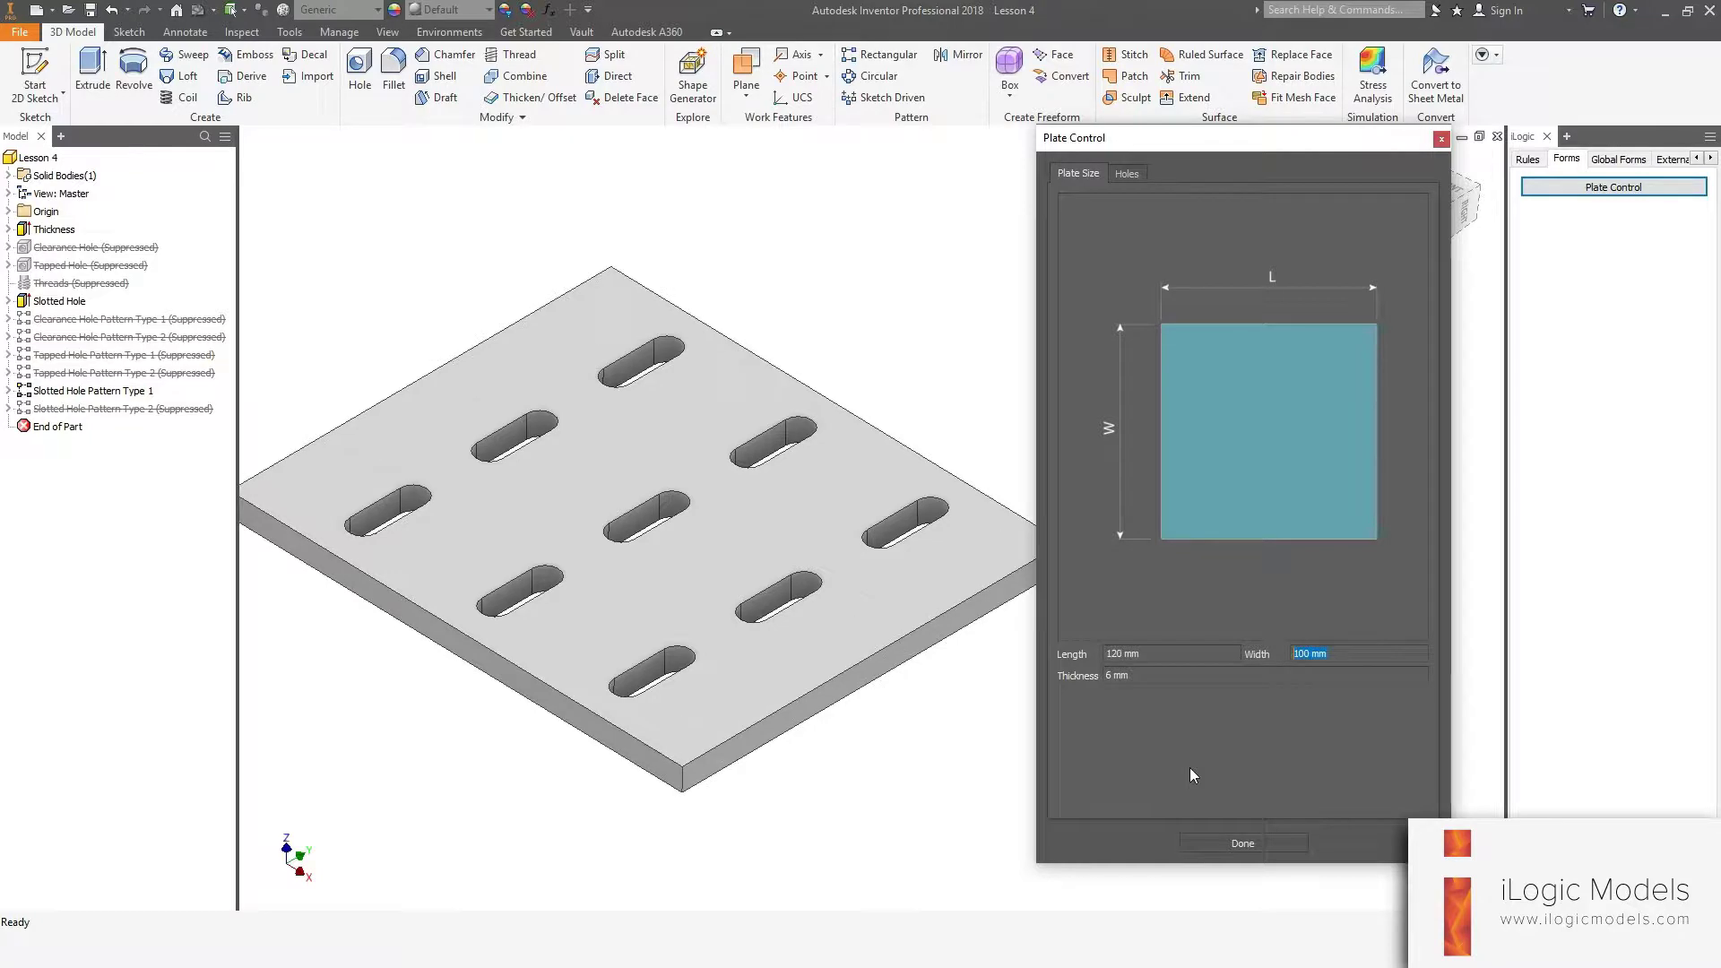
type("120")
key("Tab")
type("8")
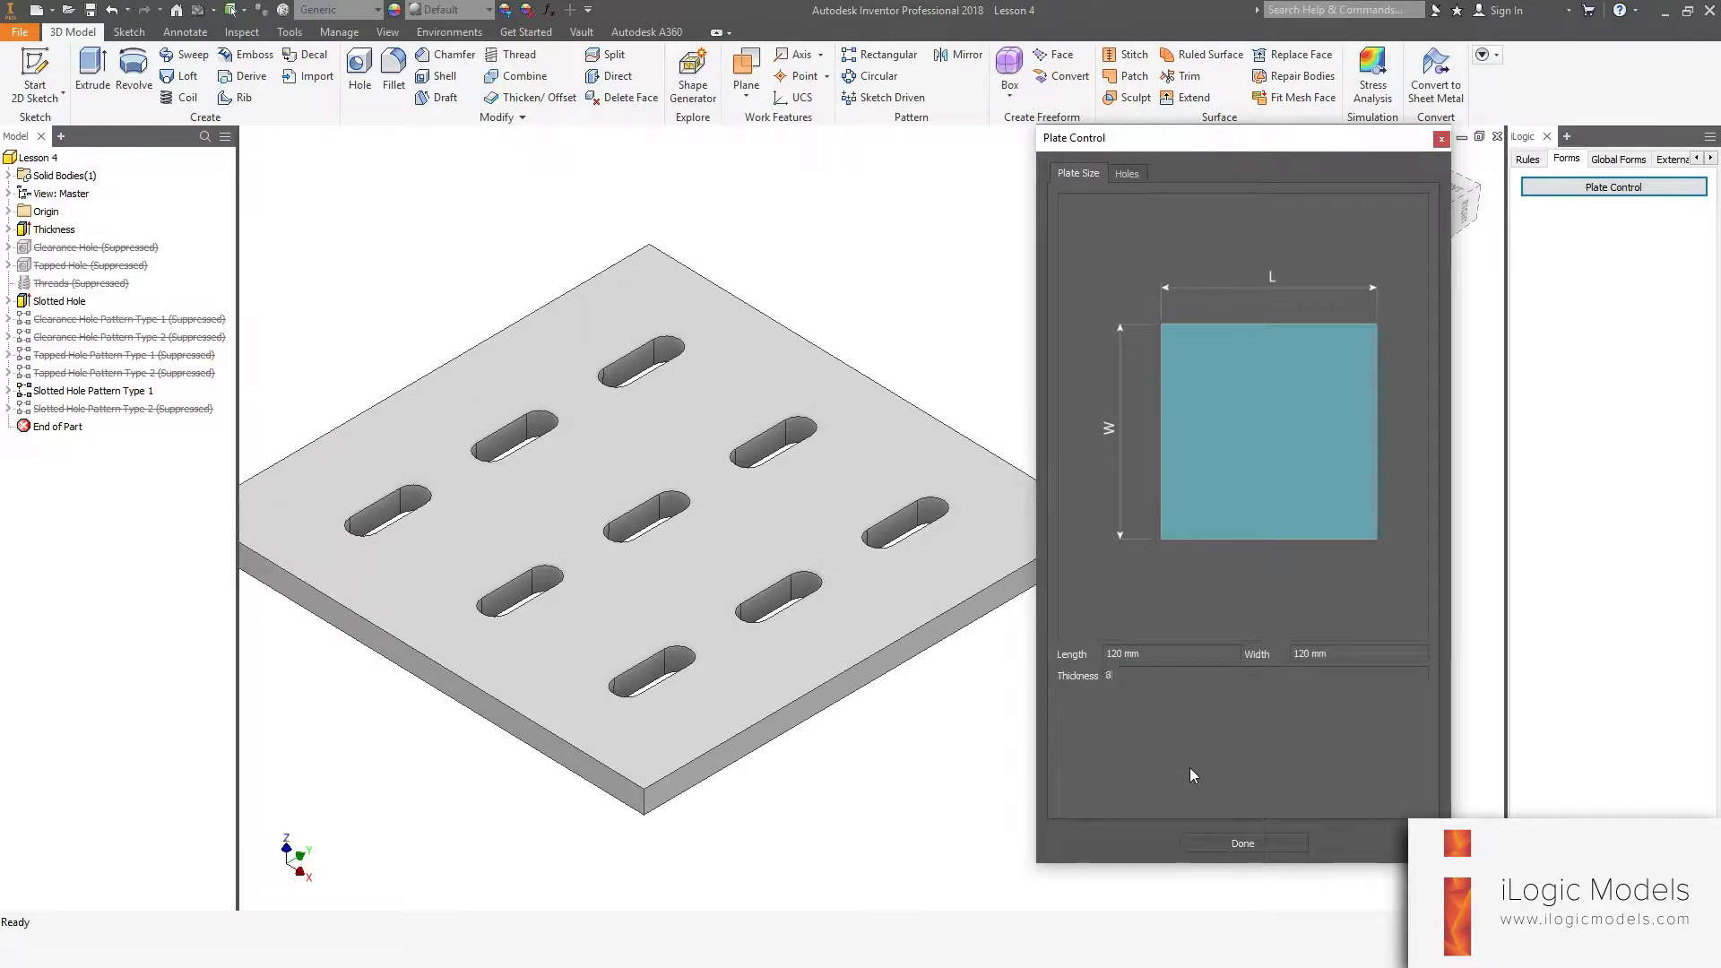
key("Tab")
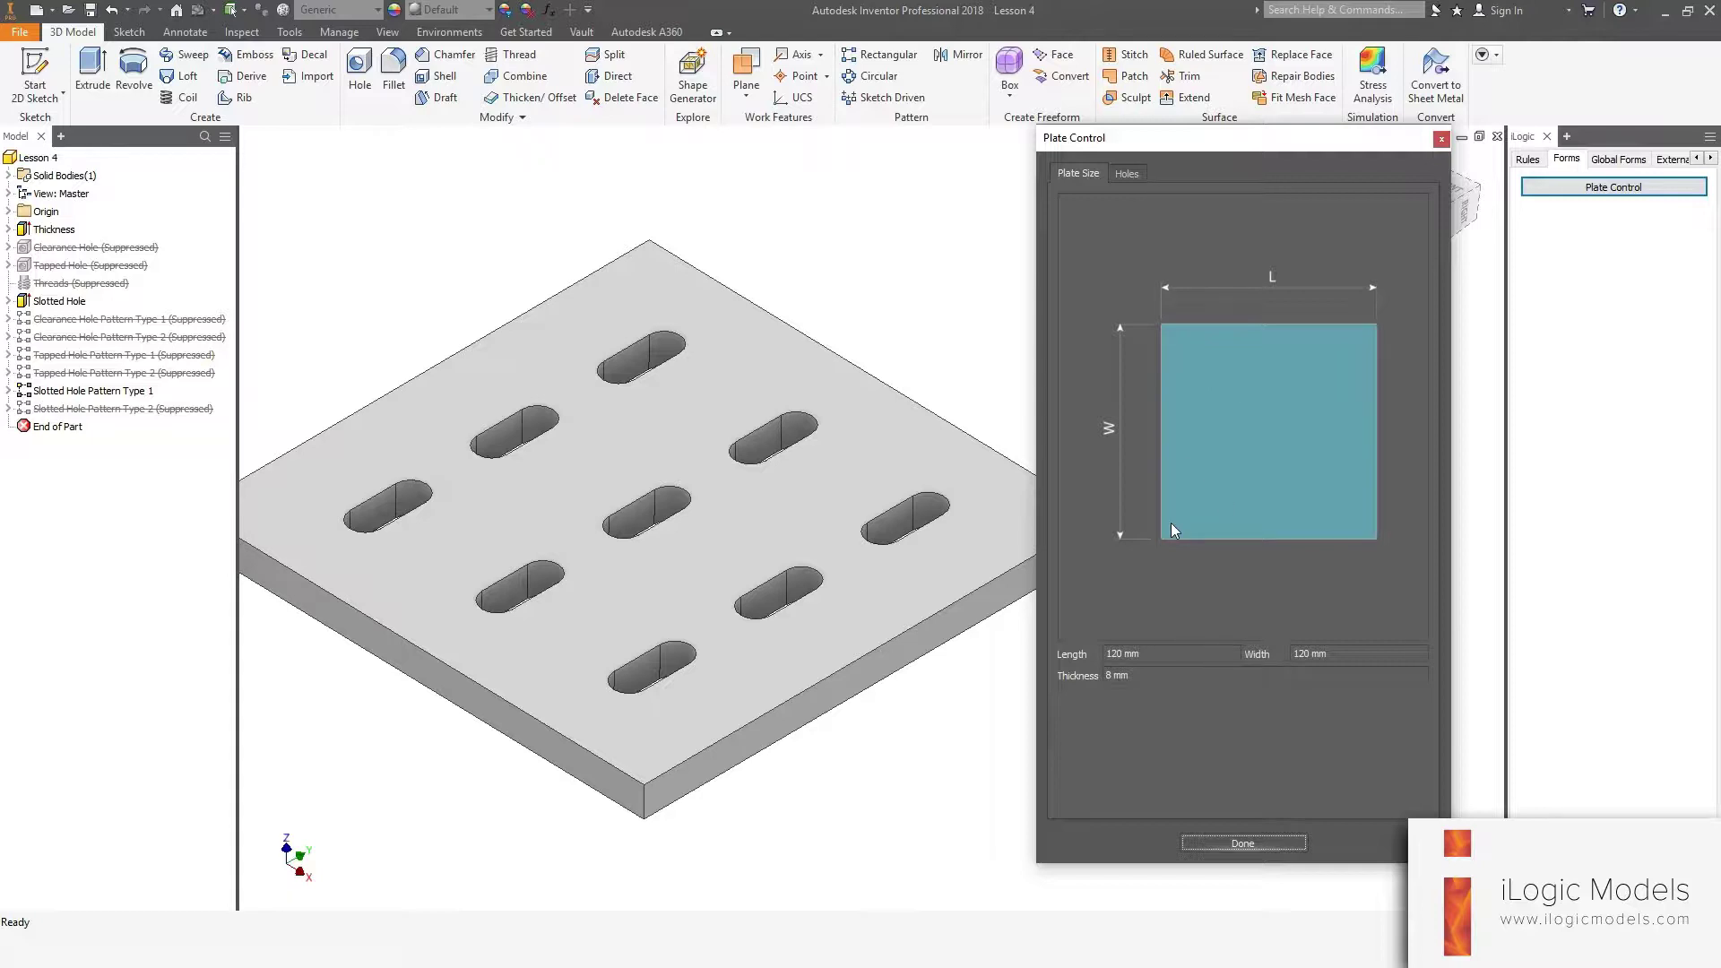
- In the Holes settings, toggle Holes Required off and on, then move to Hole Space Factor
left_click(1127, 174)
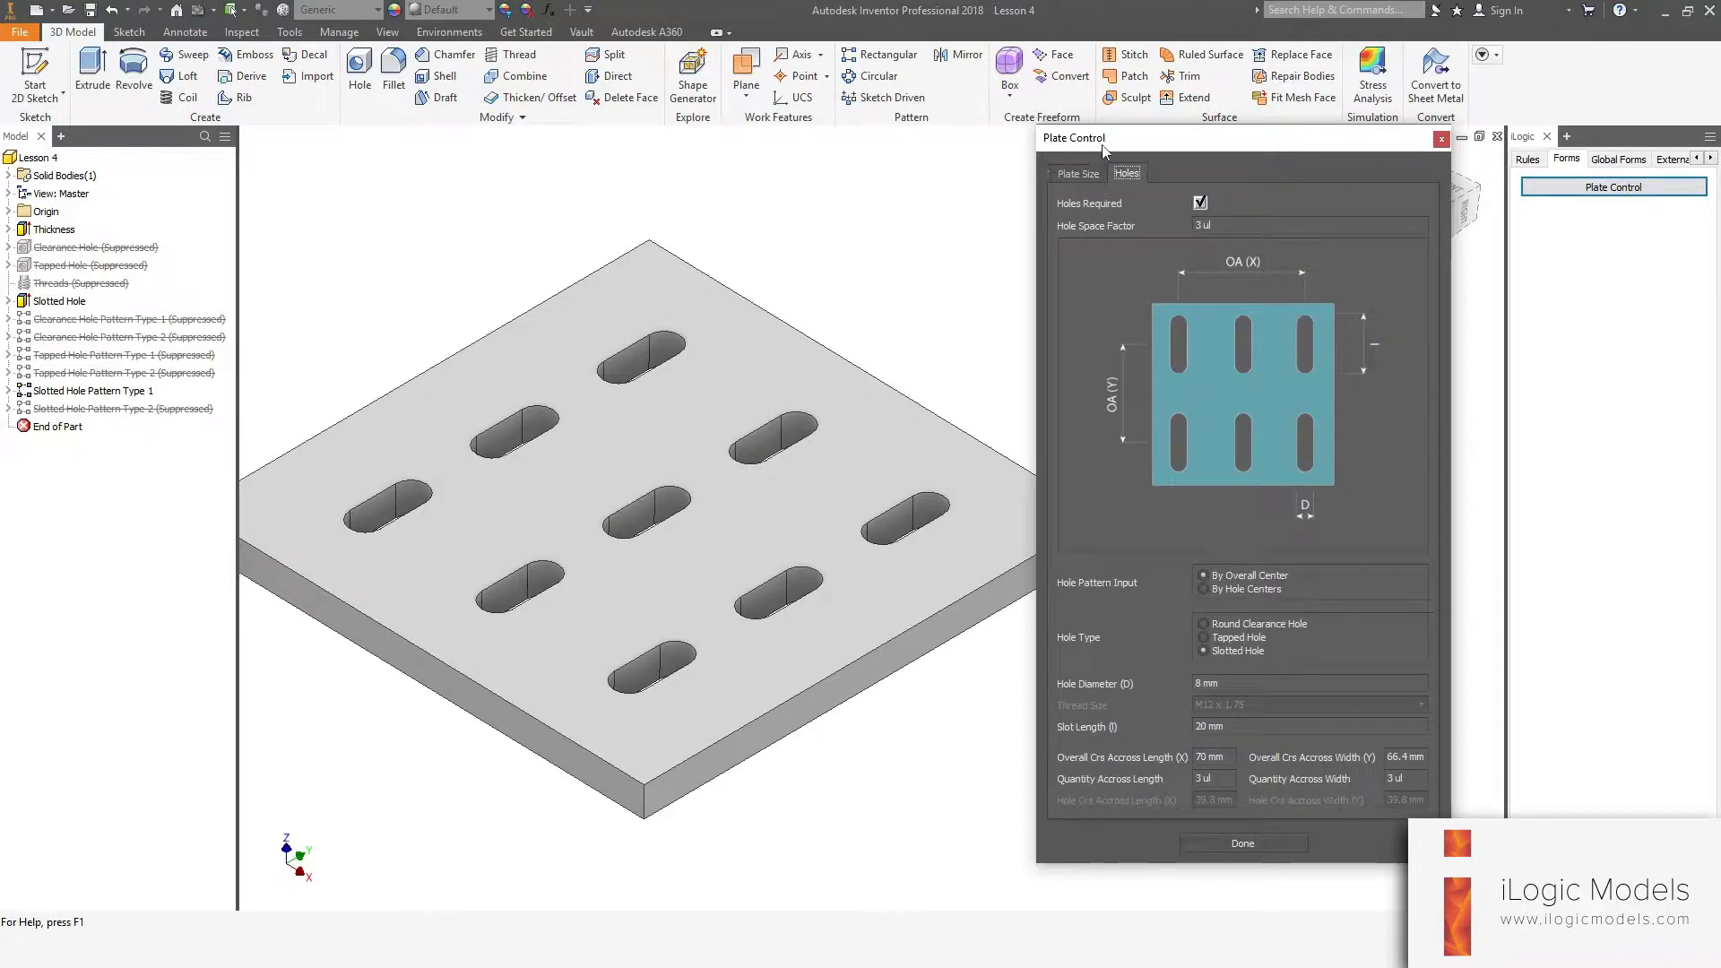
left_click_drag(1104, 146, 1122, 127)
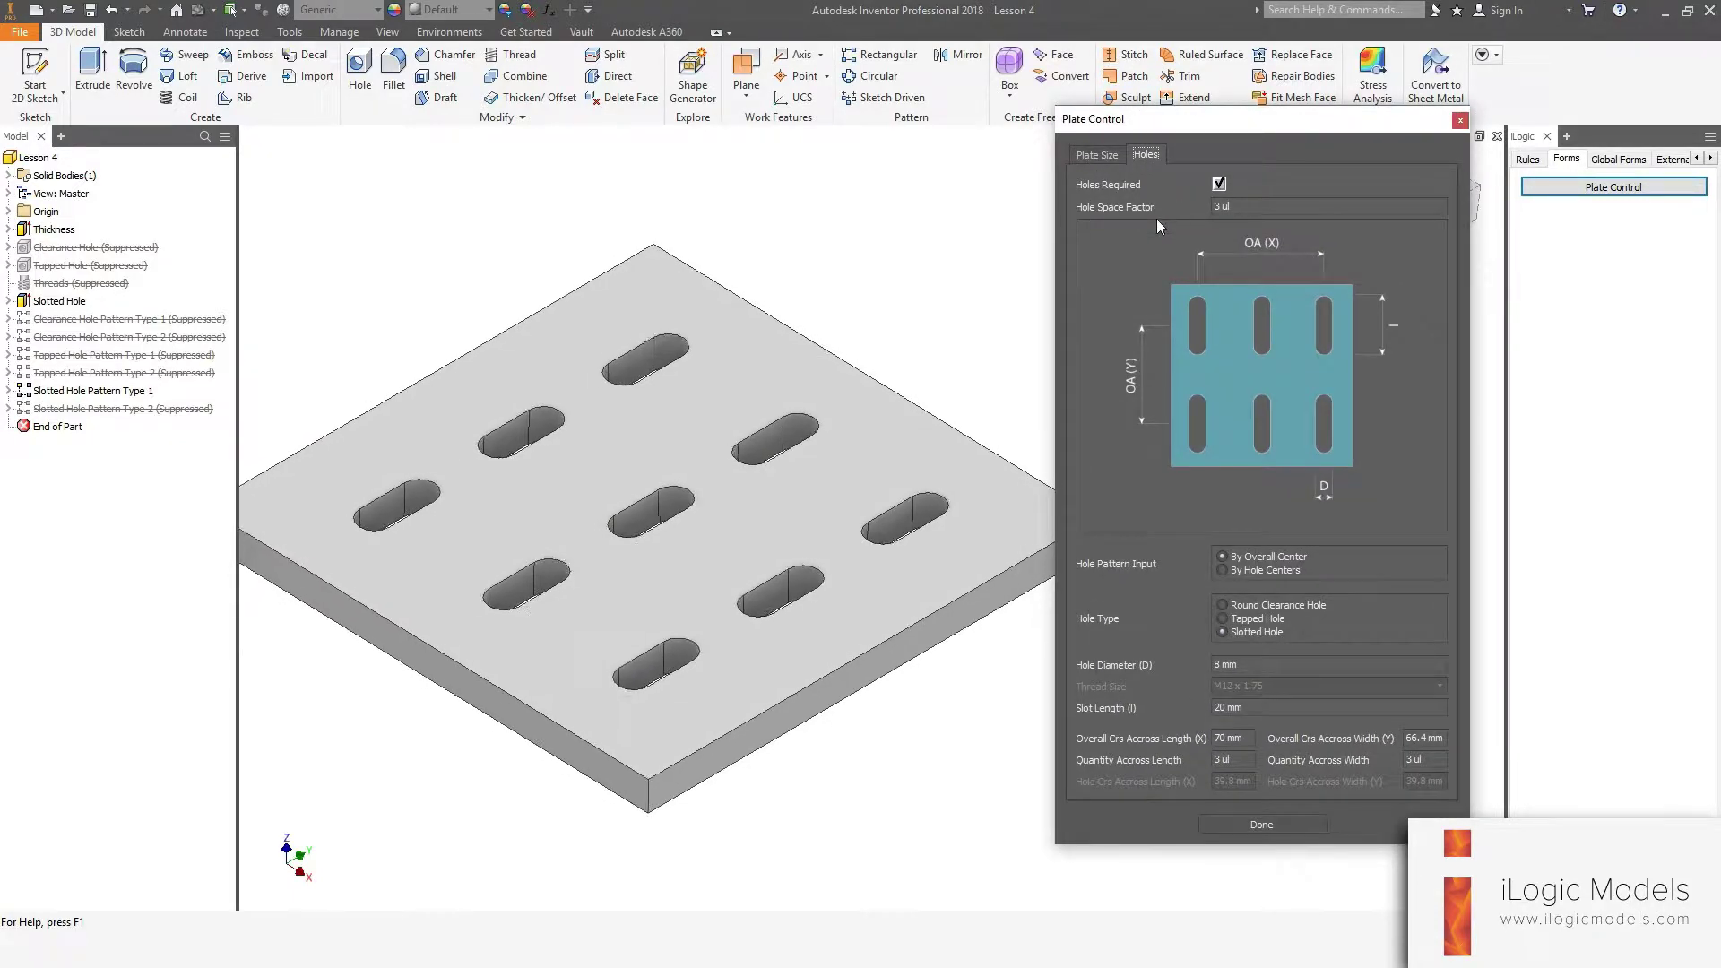
left_click(1219, 184)
left_click(1219, 185)
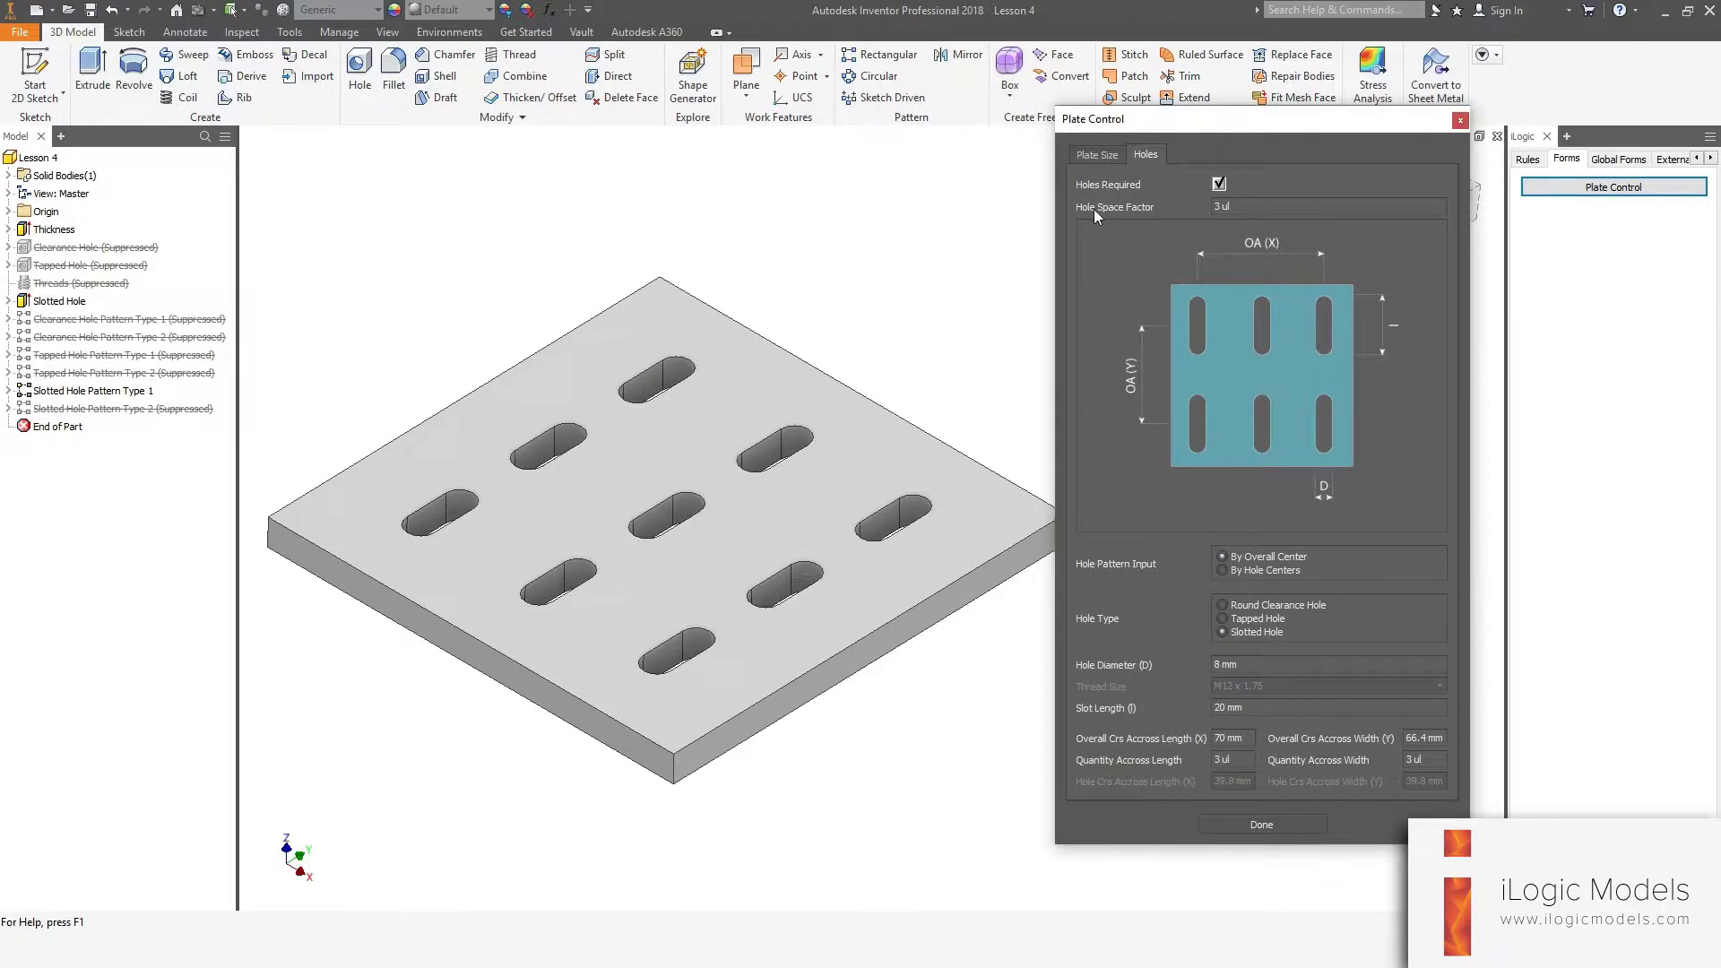
key("Tab")
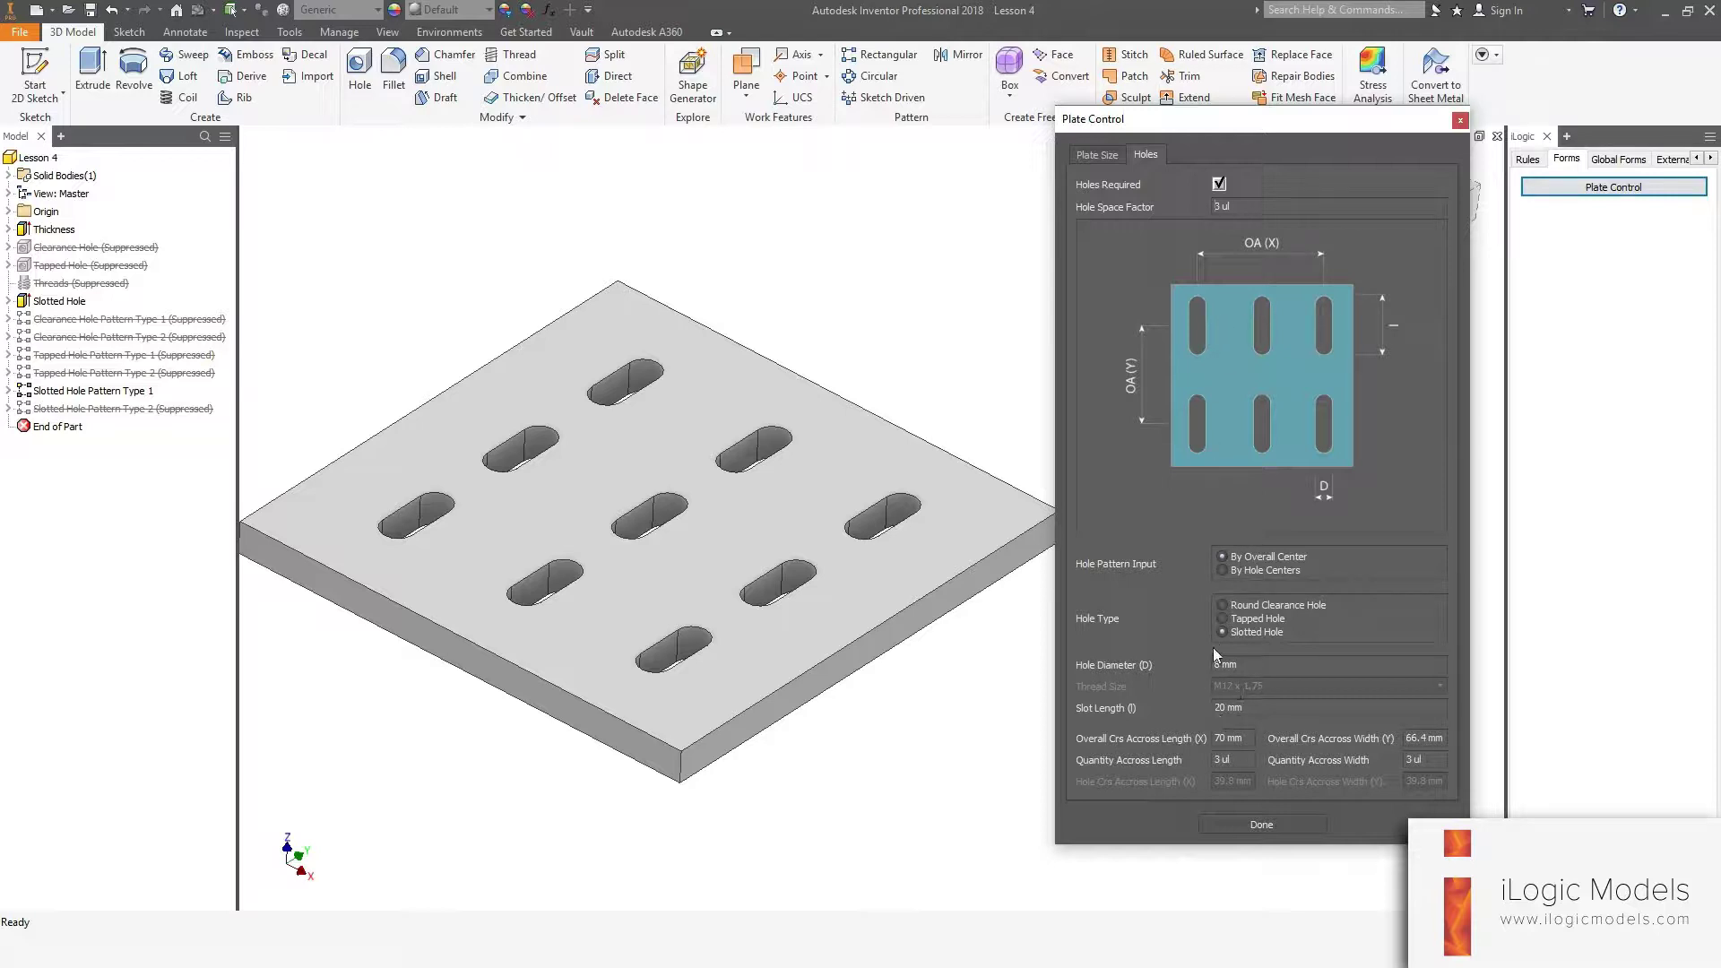
- Set Hole Pattern Input to By Hole Centers for 39.8 mm spacing
left_click(1251, 333)
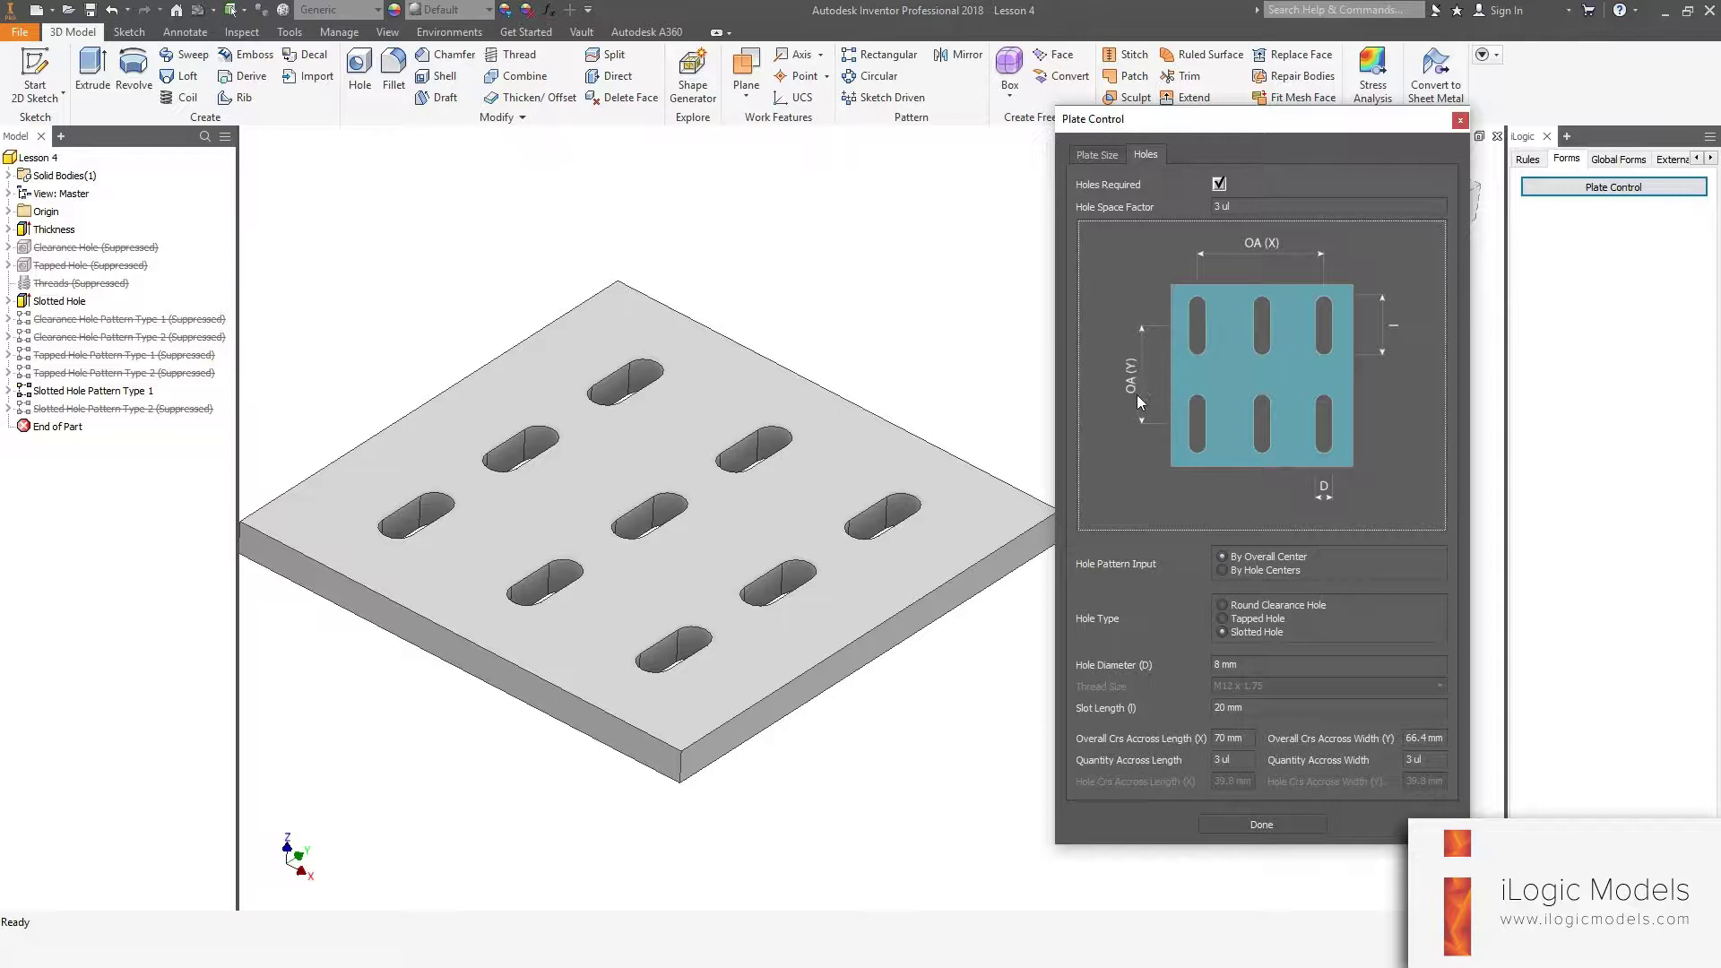
left_click(1224, 570)
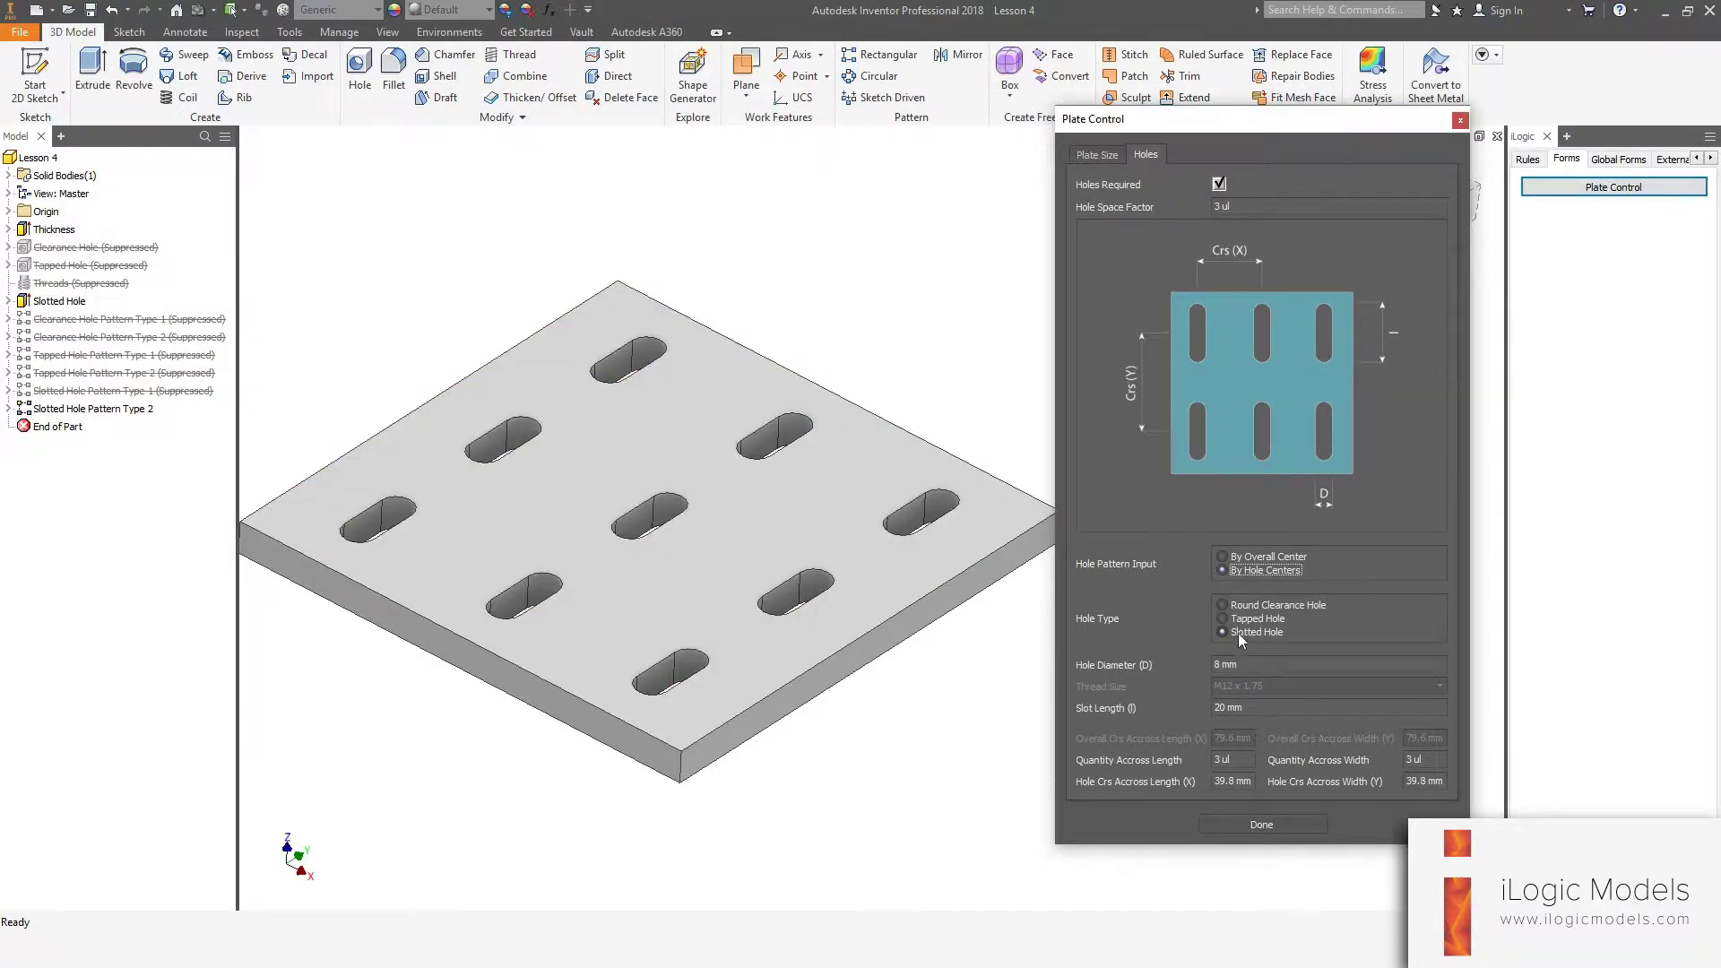
- Try Round Clearance and Tapped hole types, settling on 10.2 mm round clearance holes
middle_click_drag(1039, 403, 1030, 314, "shift")
key("F6")
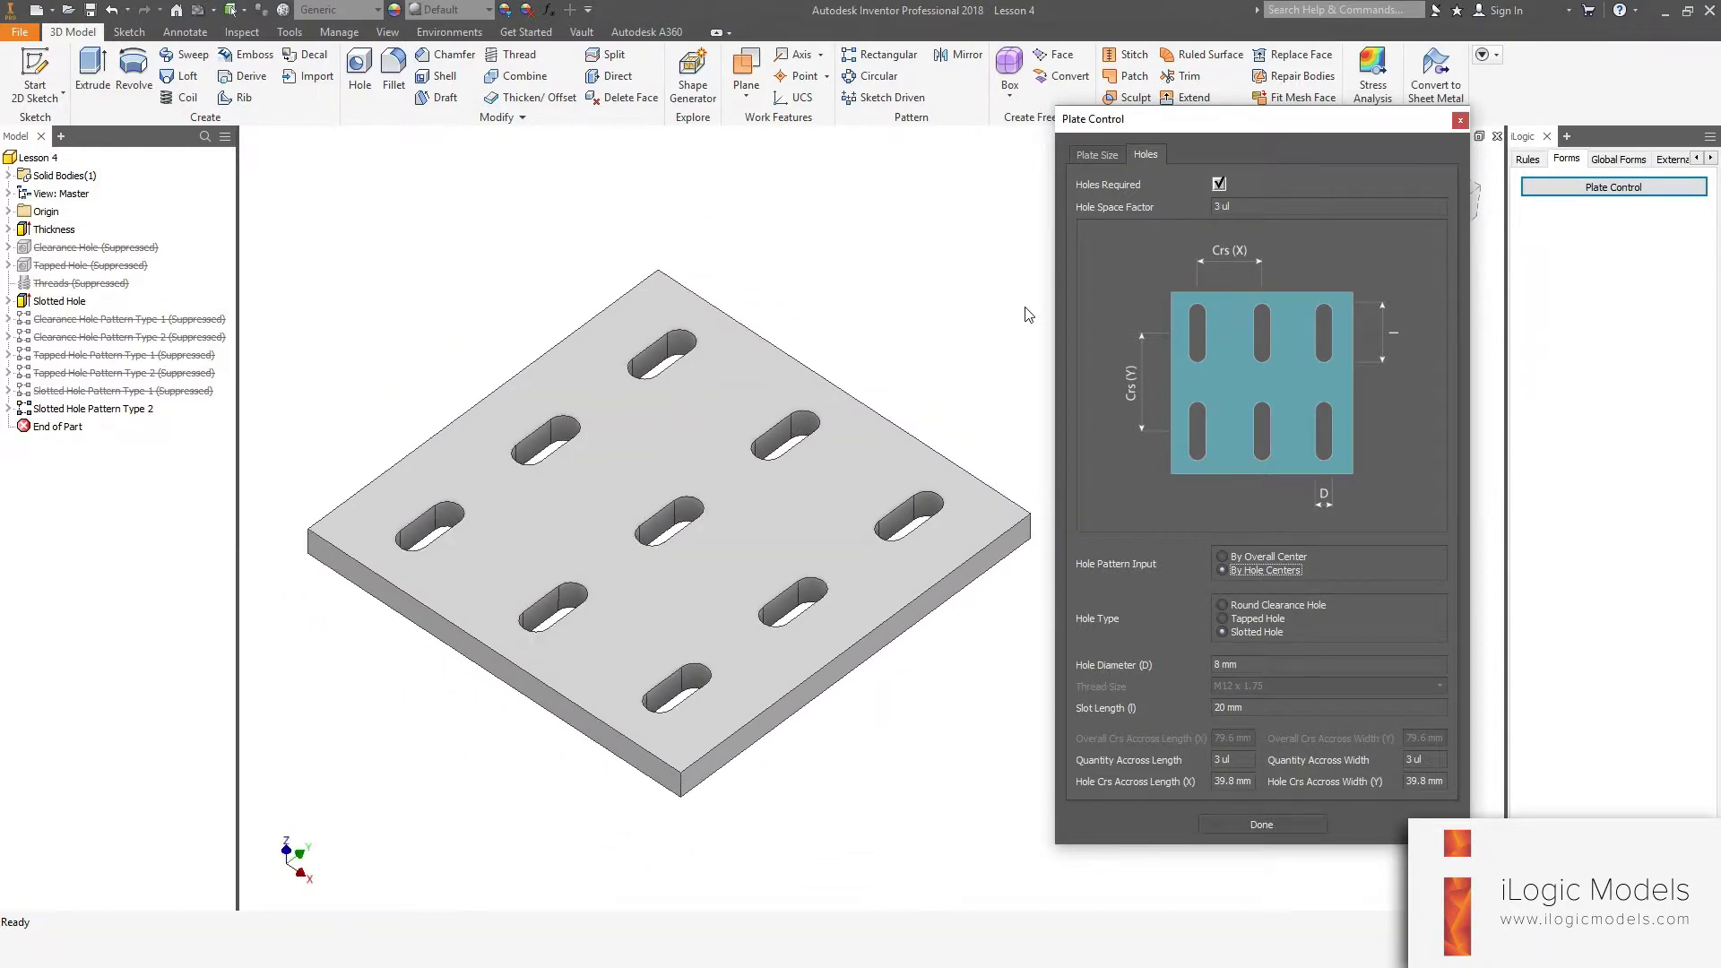
left_click(1222, 605)
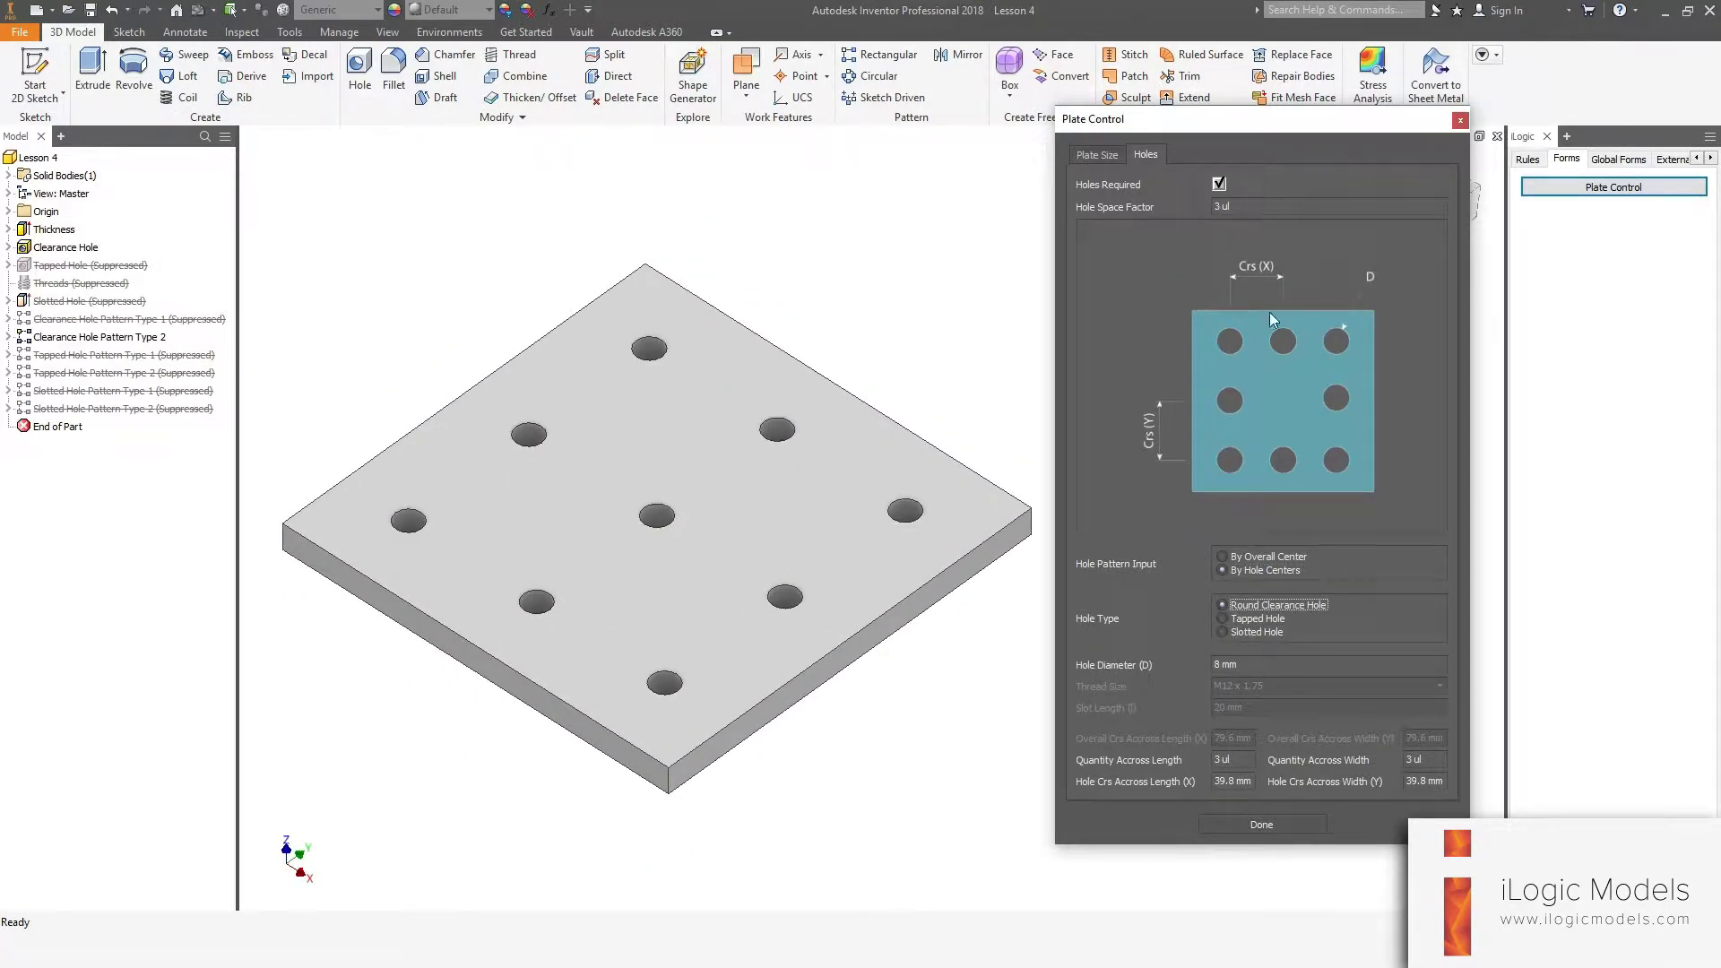
left_click(1223, 618)
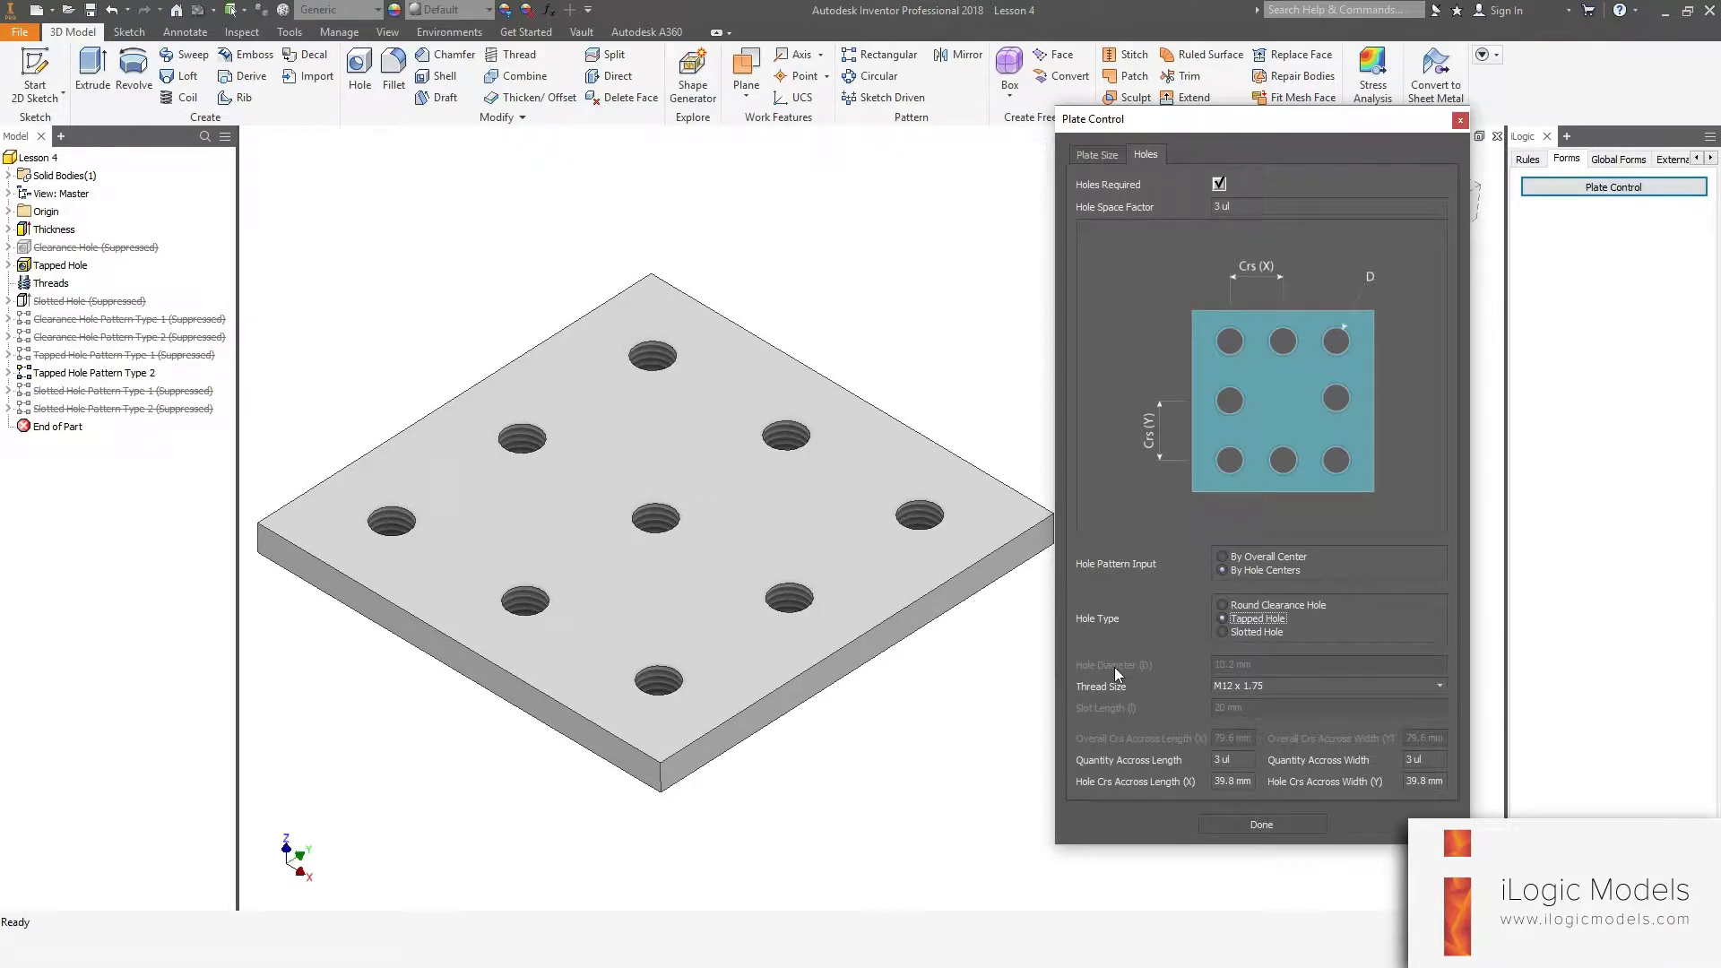
left_click(1228, 605)
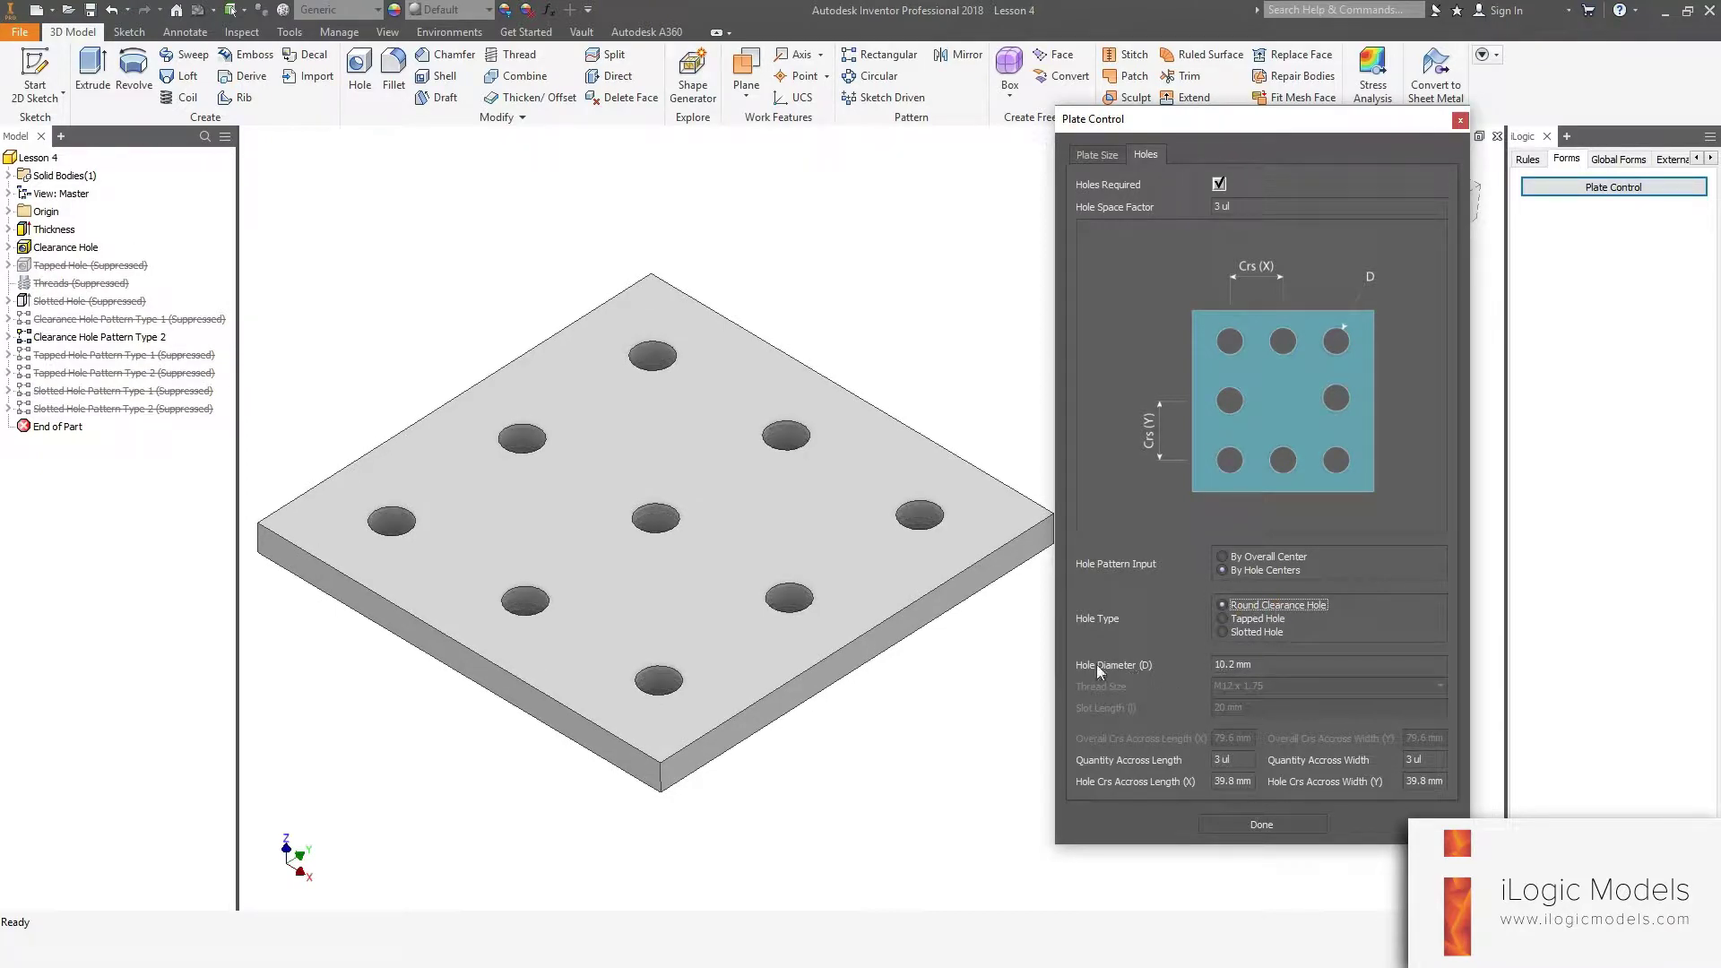
- Edit the Hole Diameter, trying 12 mm before settling on 8 mm clearance holes
left_click(1243, 666)
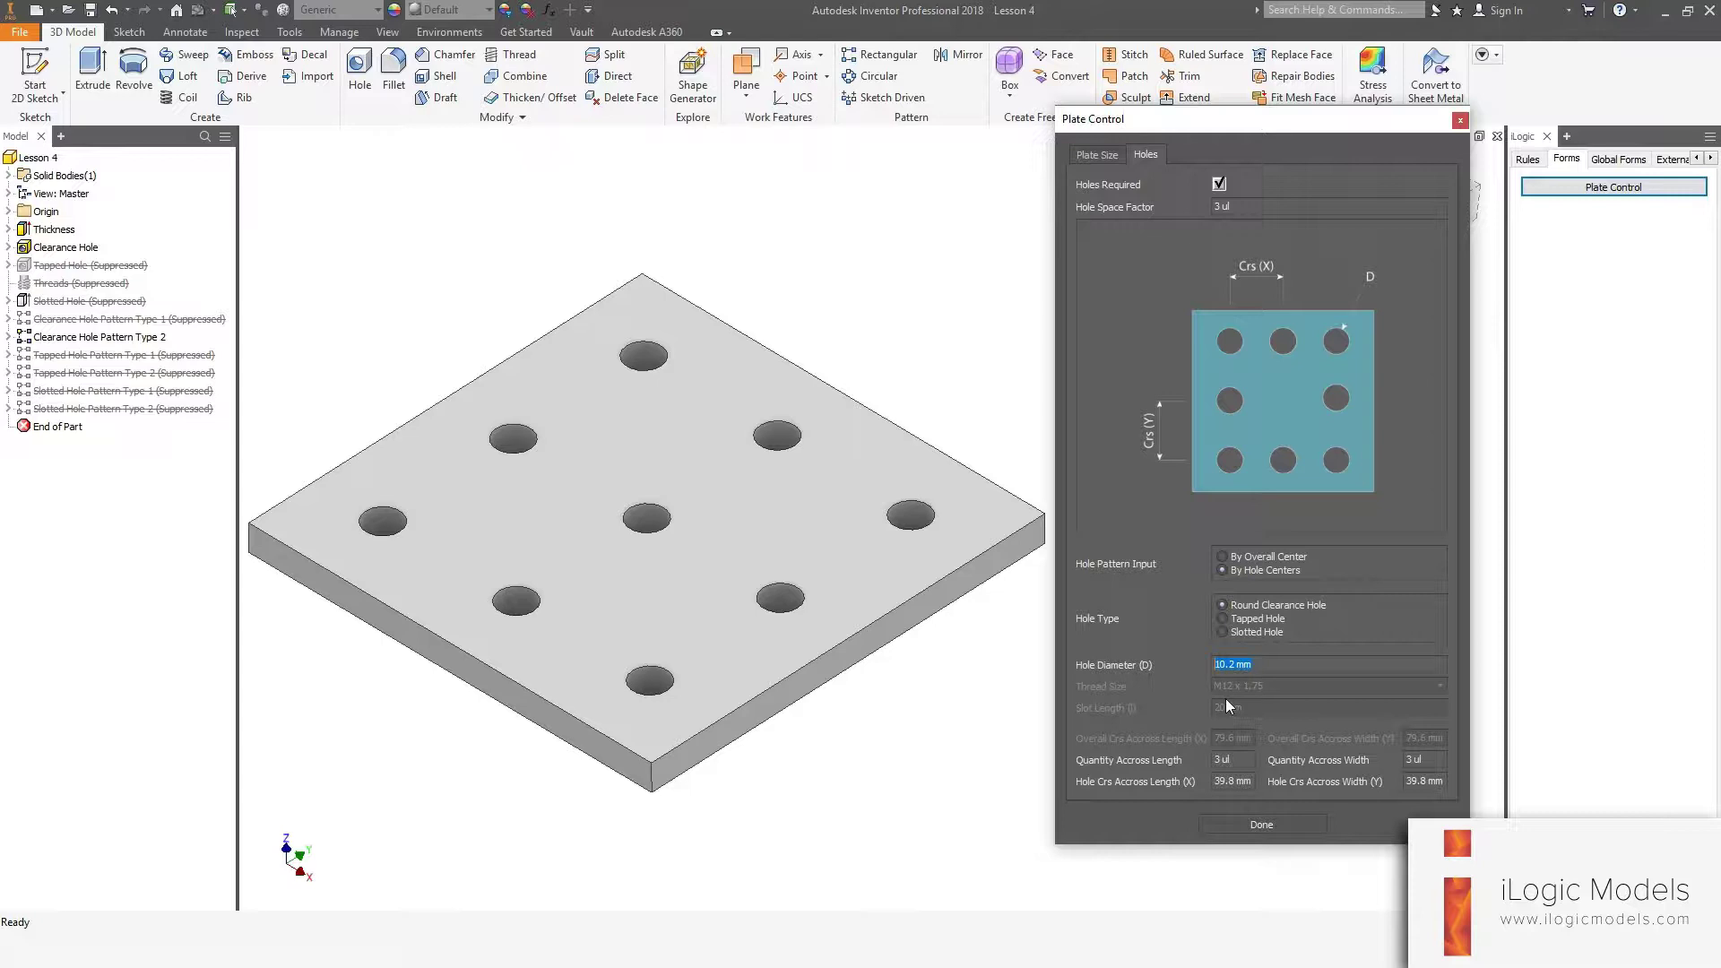
type("12")
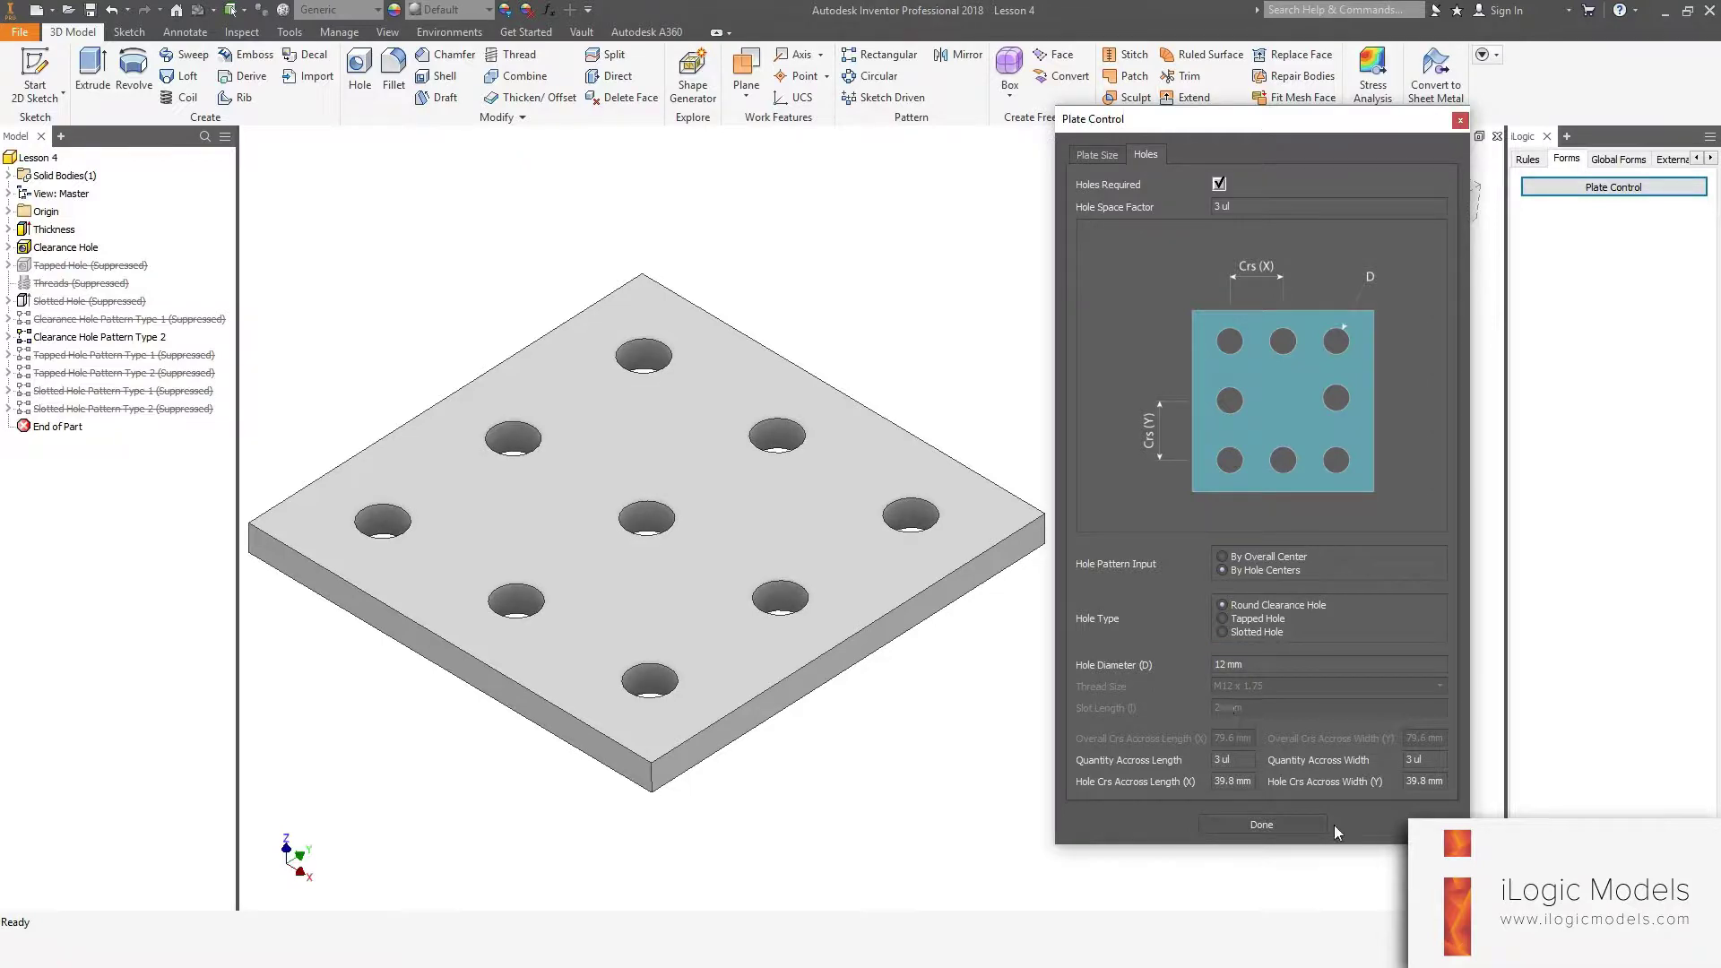
key("Return")
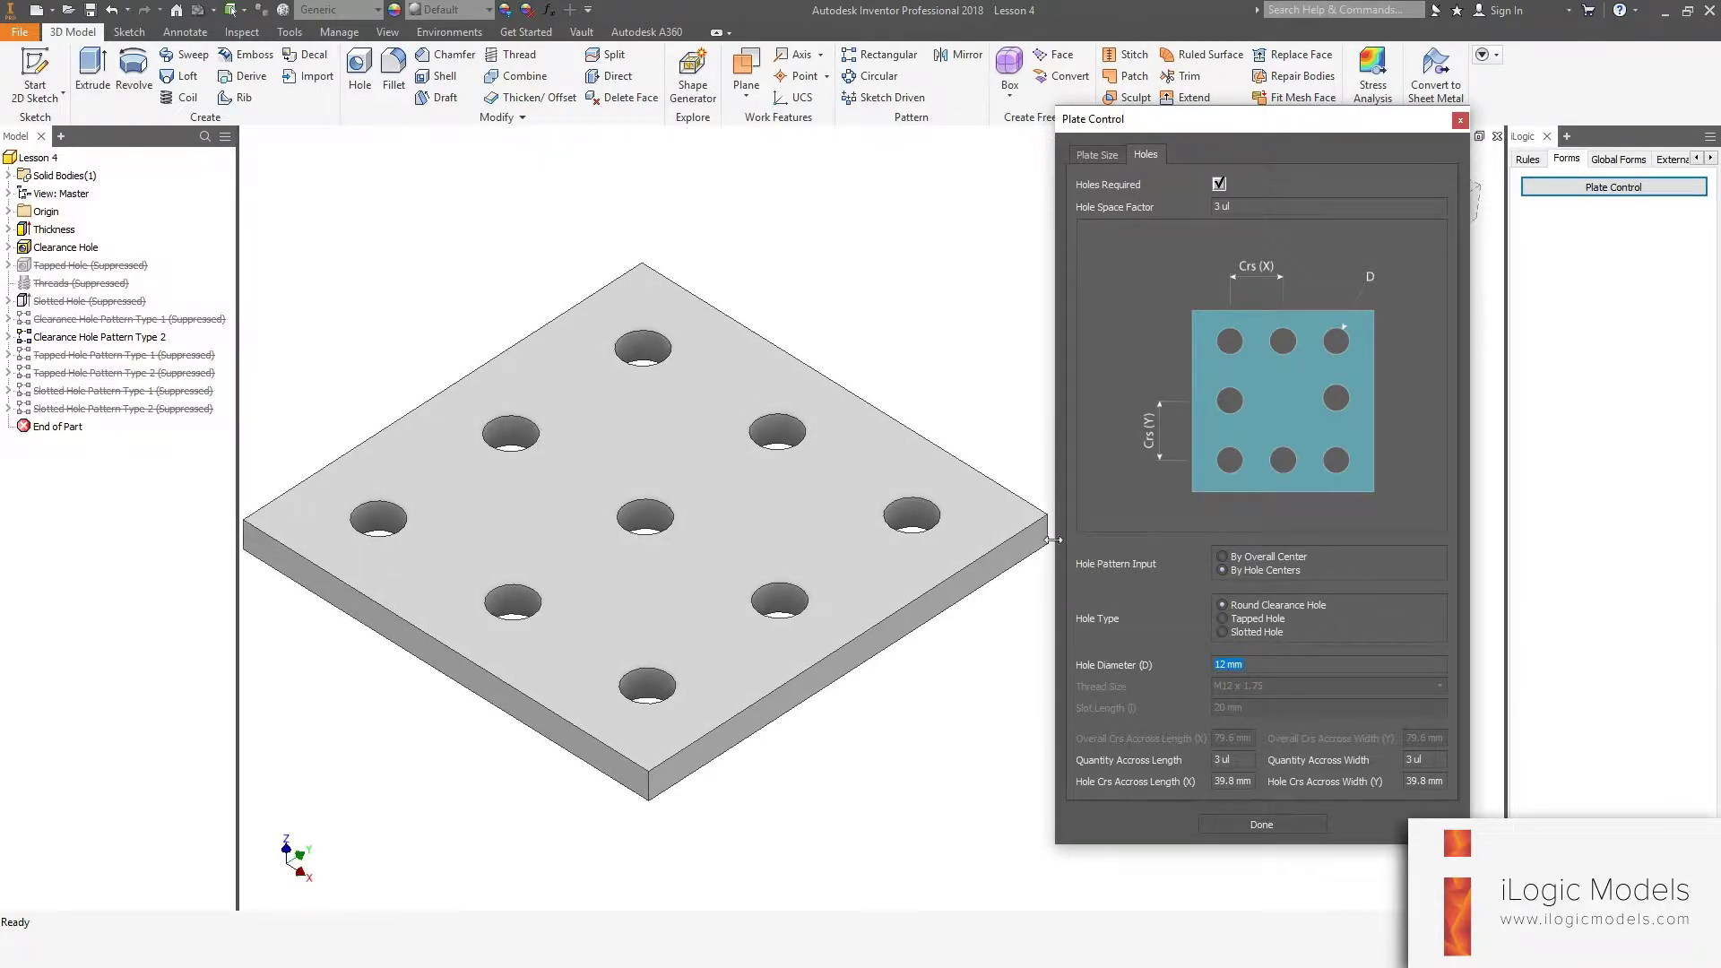
type("8")
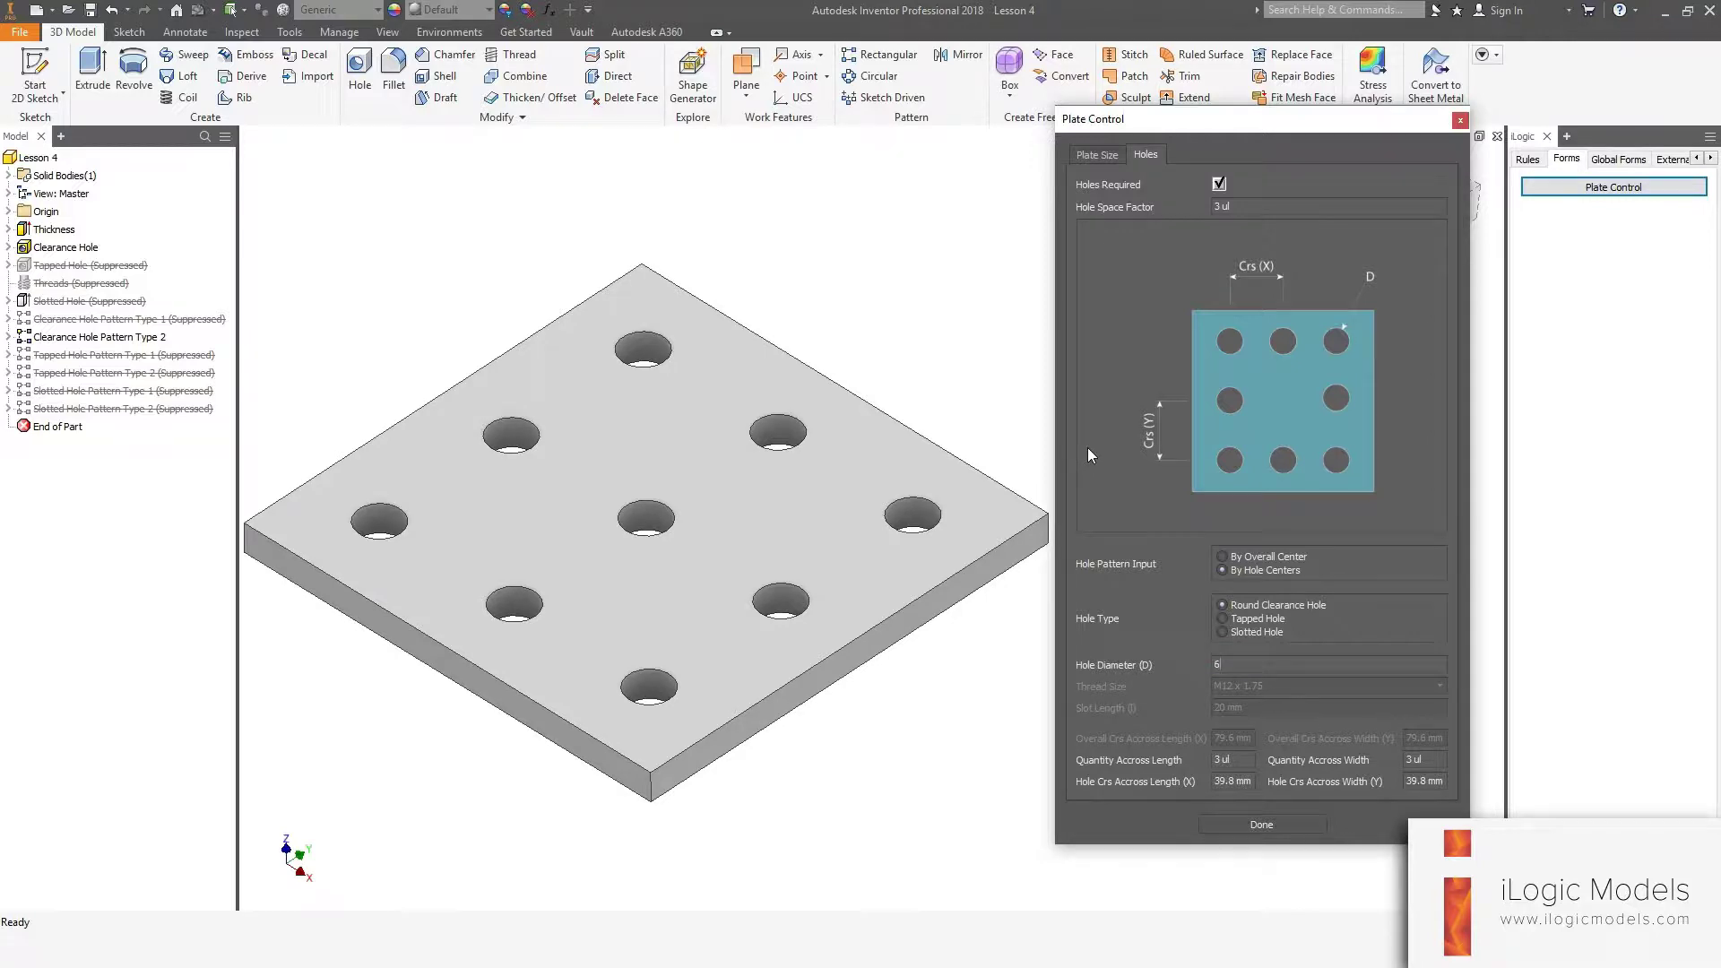
key("Return")
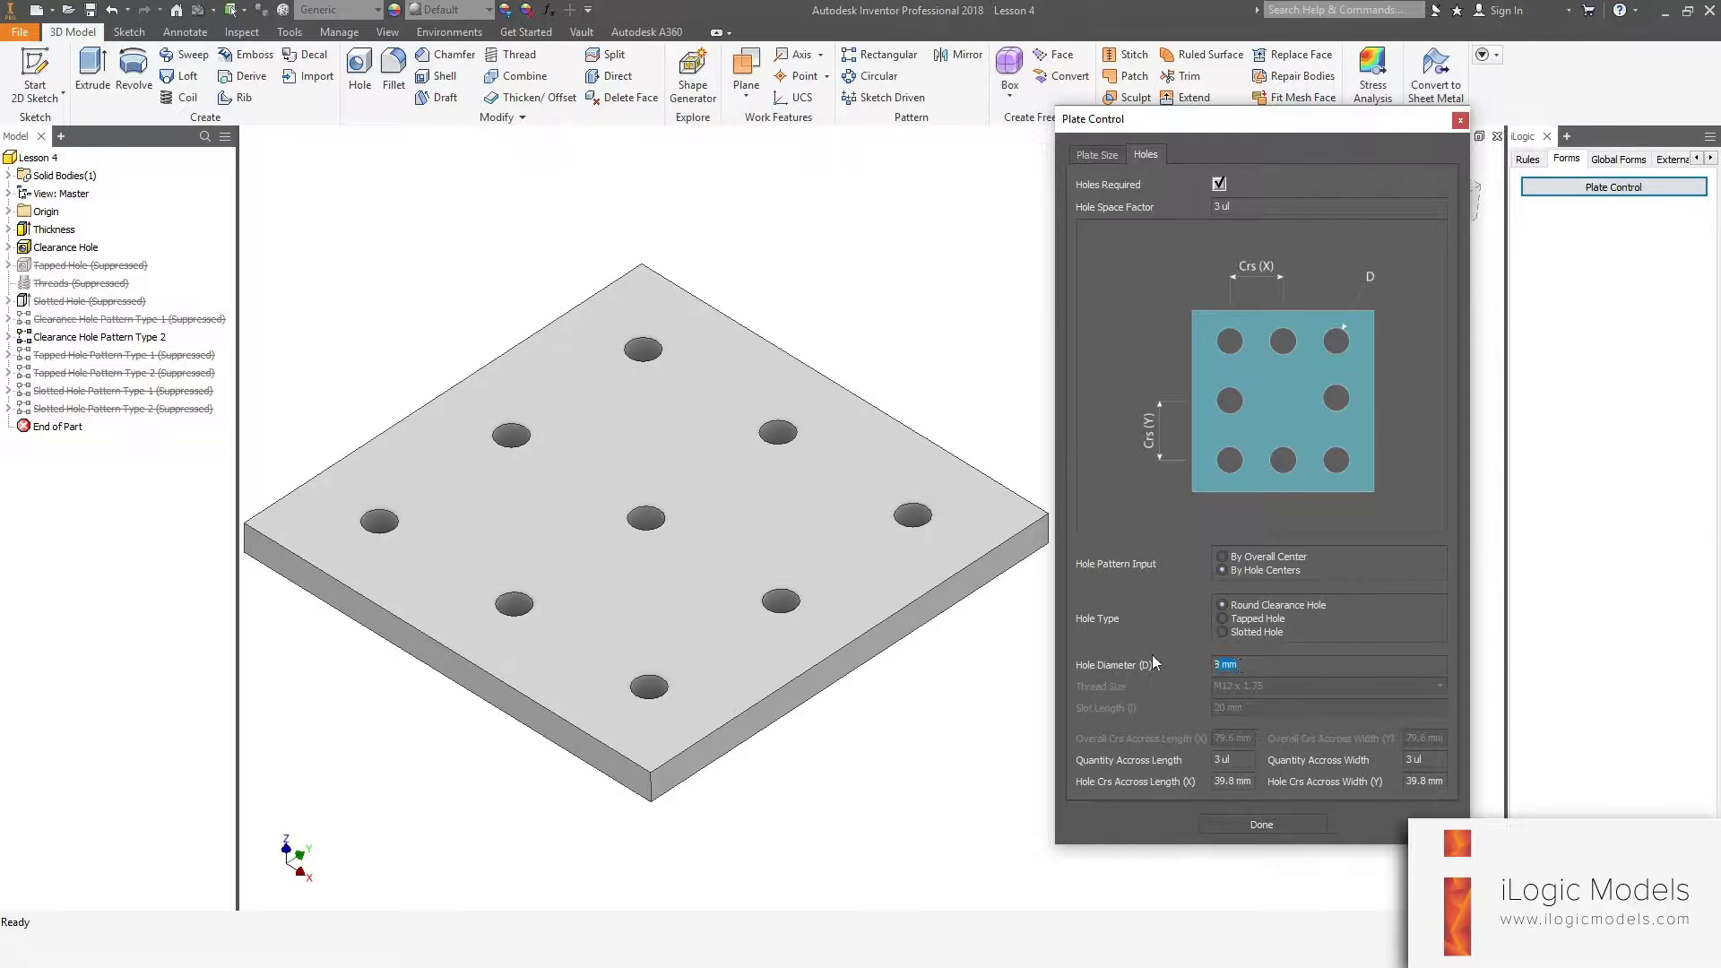
type("3")
key("Return")
left_click(1264, 664)
type("3")
key("Return")
- Switch to Tapped Hole with an M10 x 1.5 thread after briefly trying M12 x 1.75
left_click(1243, 618)
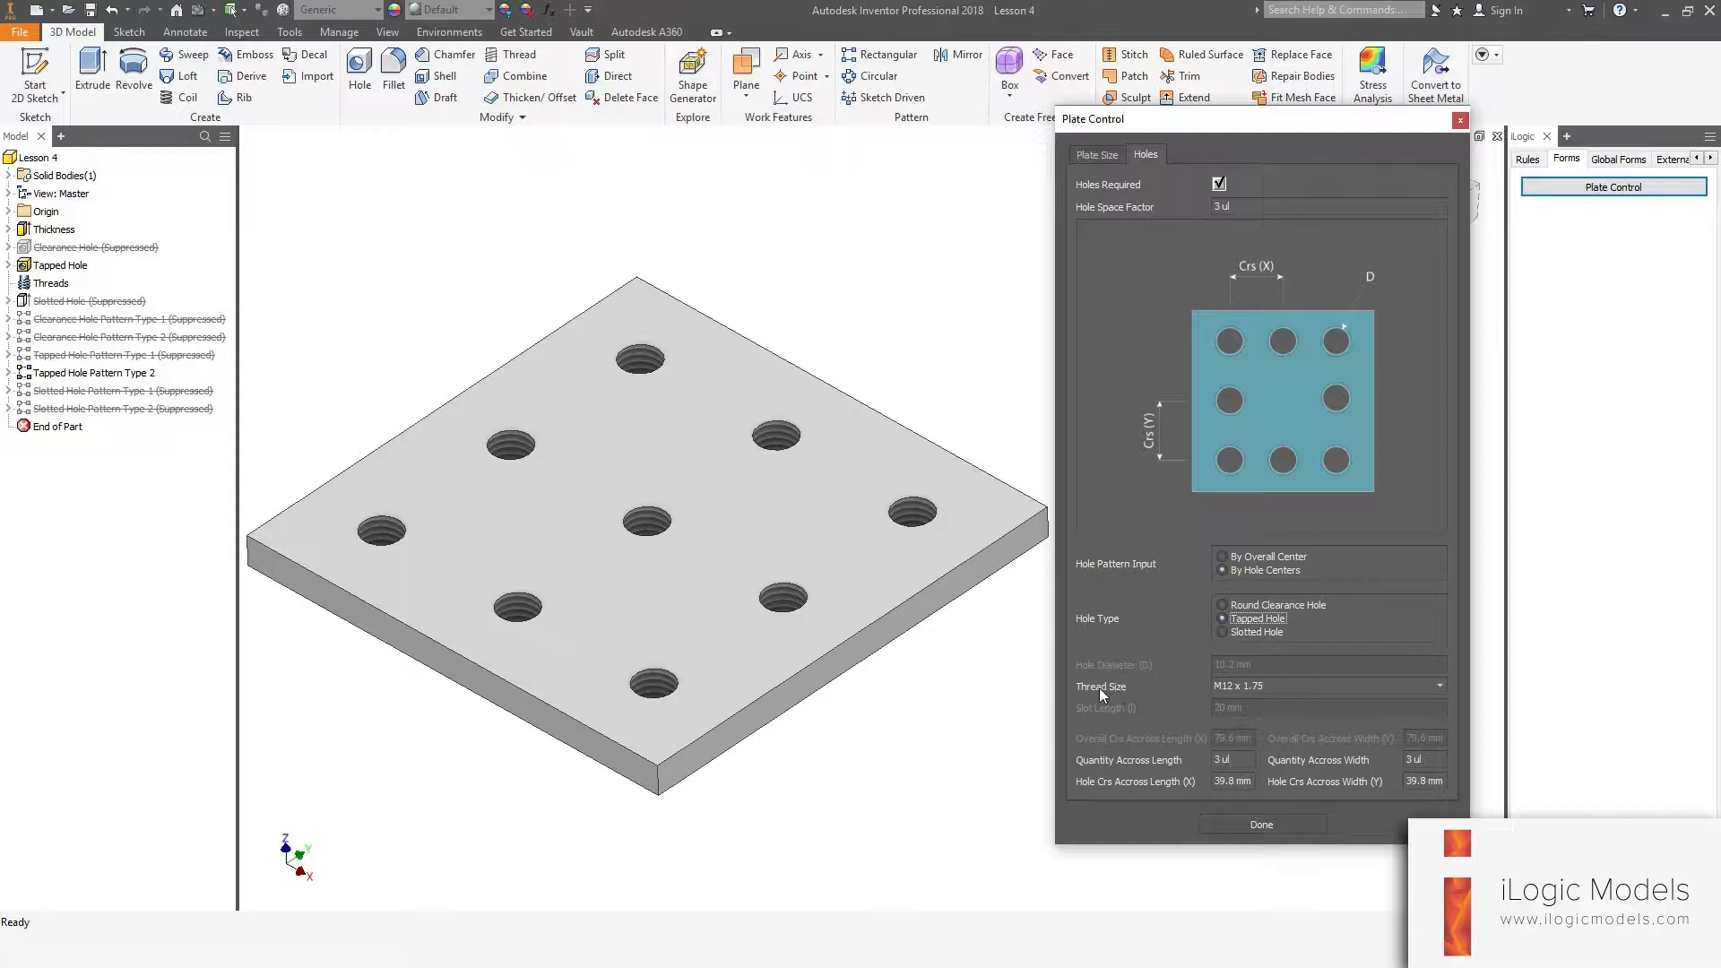
left_click(1229, 681)
left_click(1259, 701)
left_click(1239, 686)
left_click(1240, 715)
left_click(1237, 688)
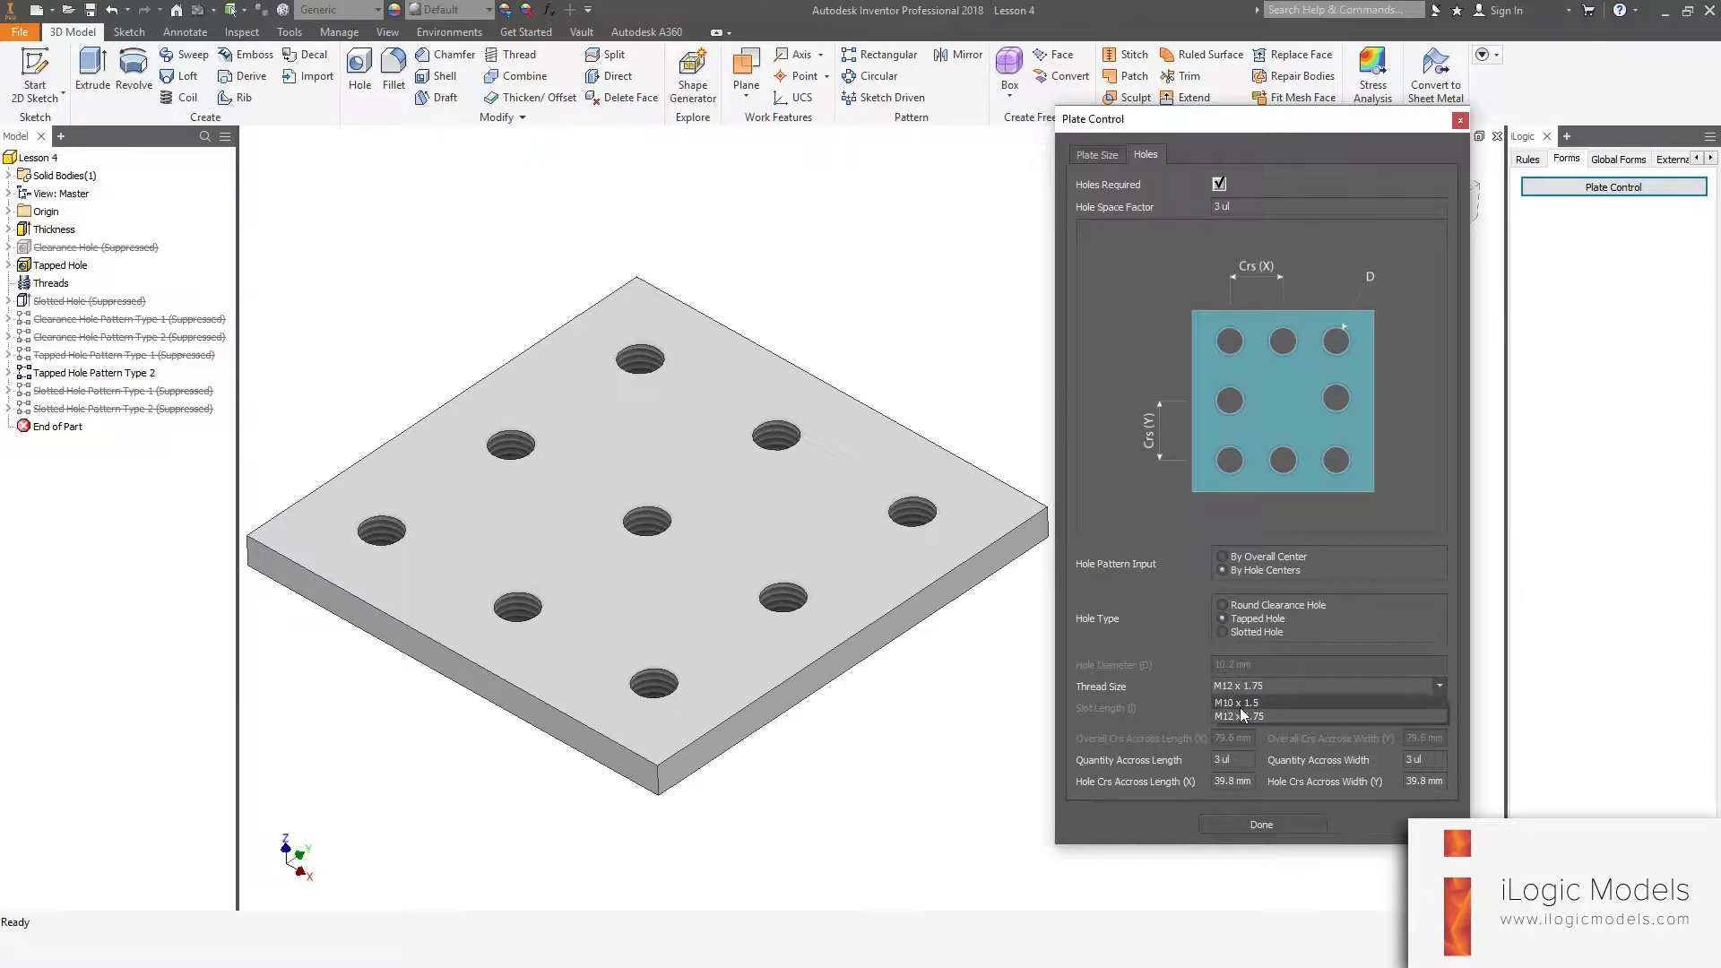
left_click(1240, 706)
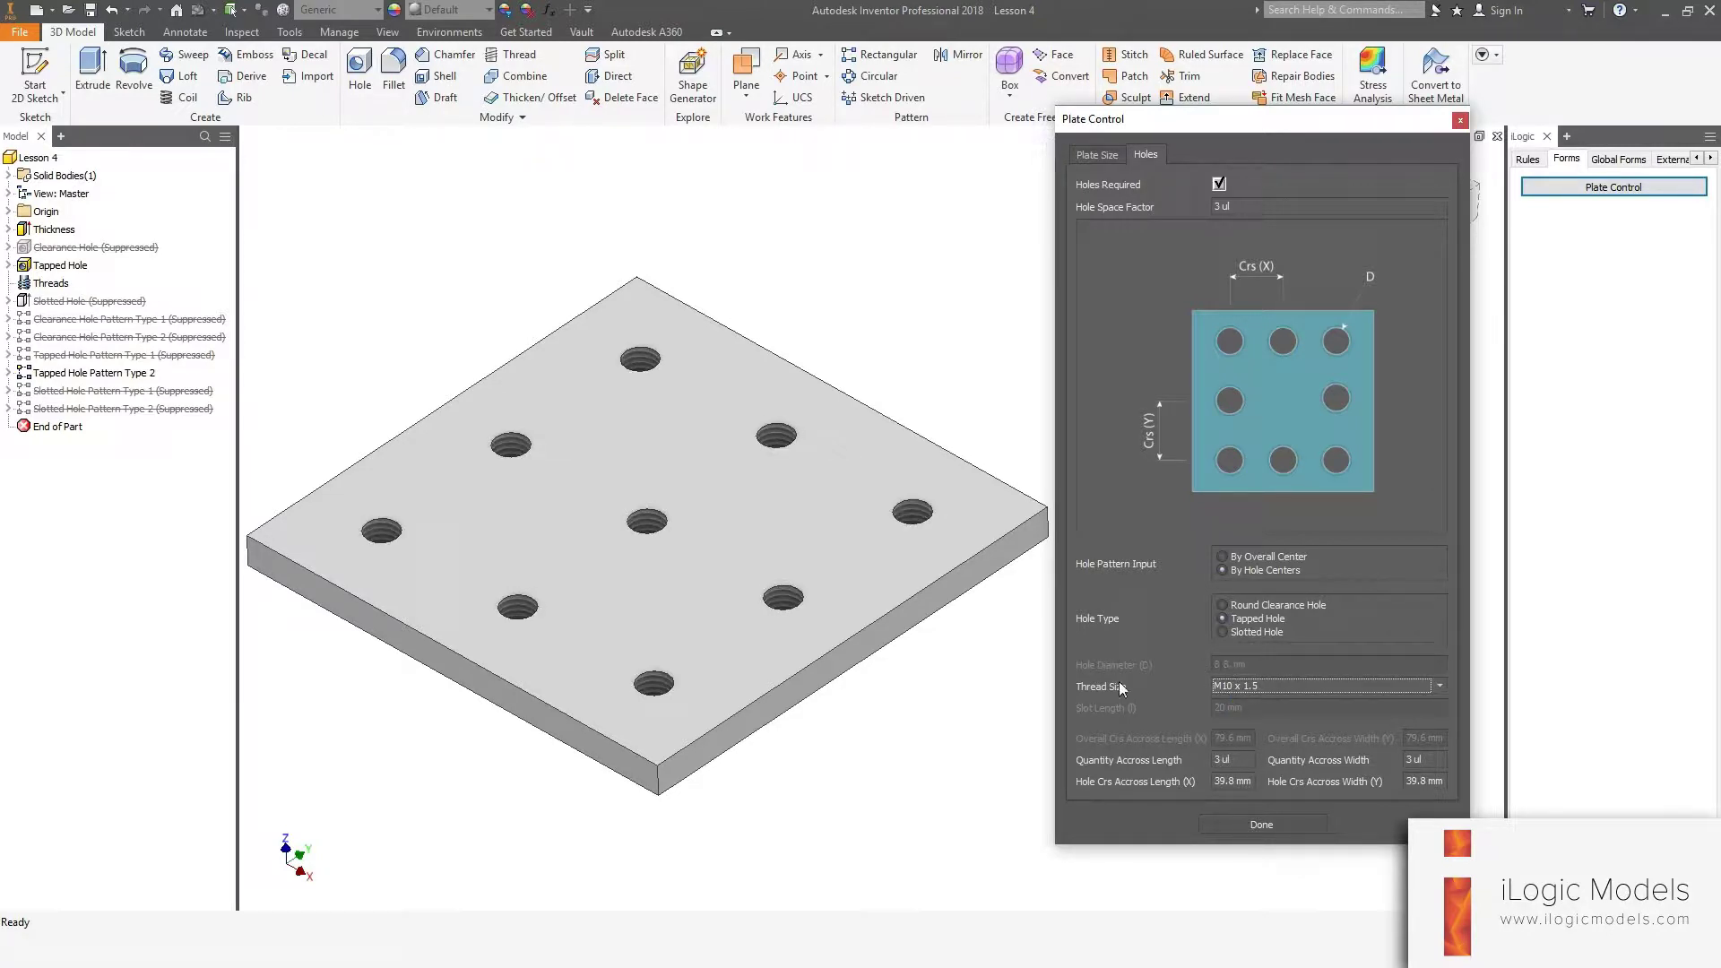
left_click(1245, 686)
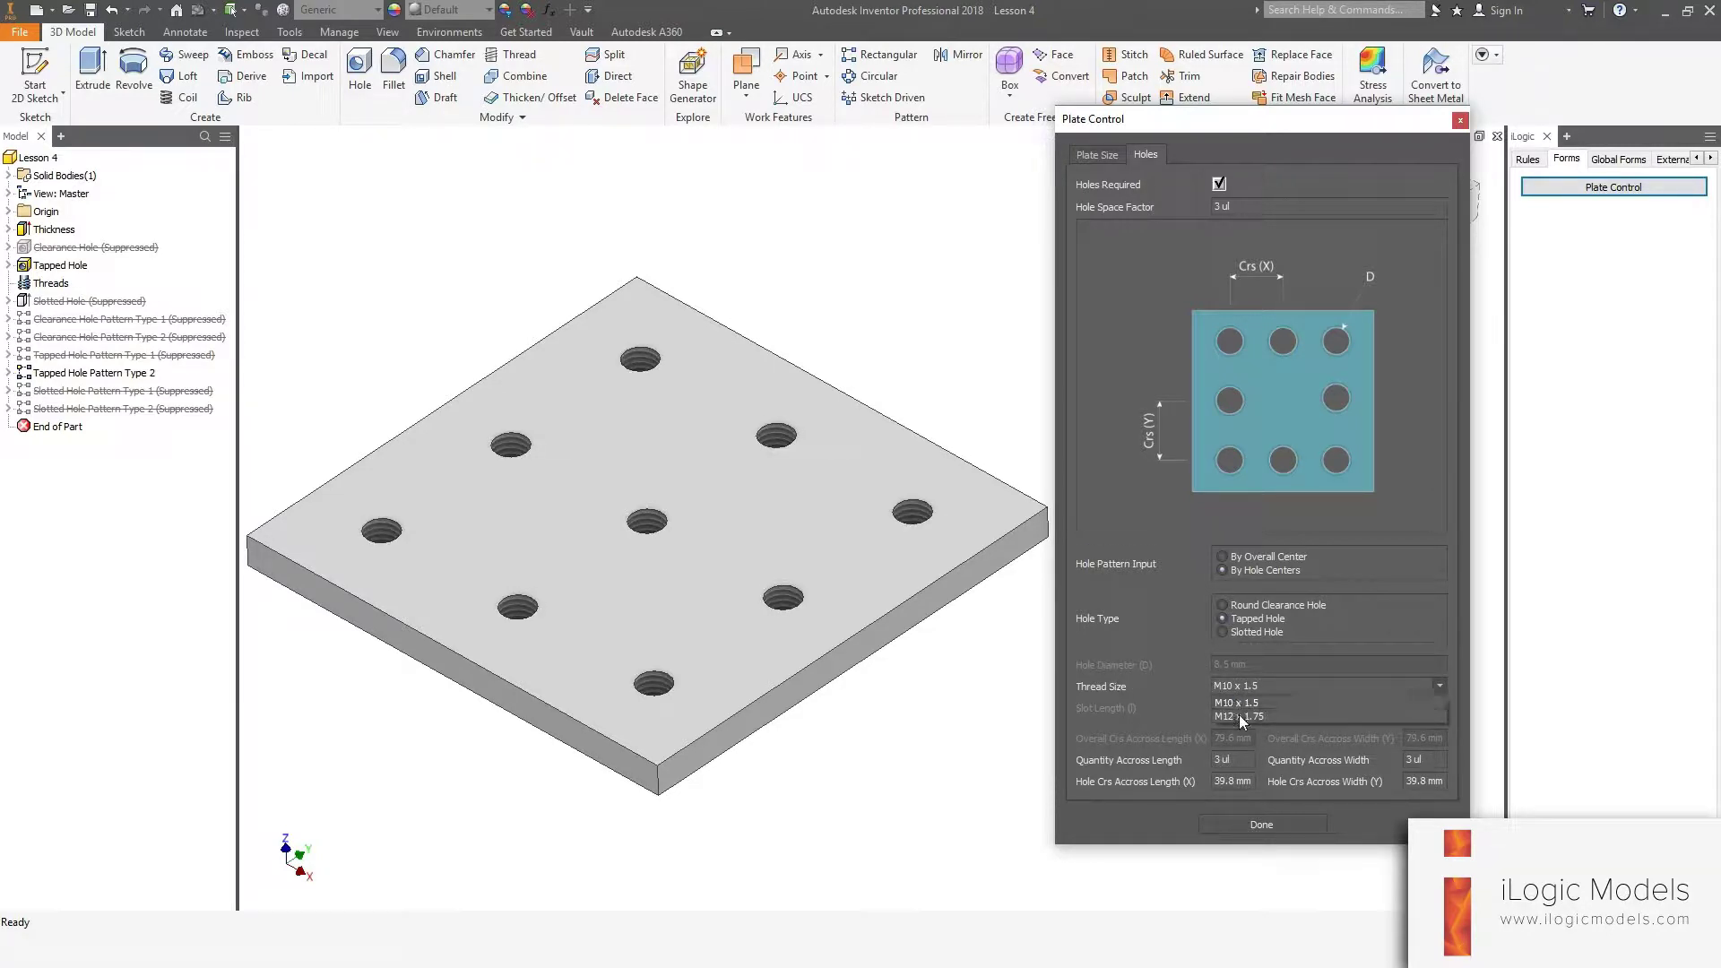
left_click(1195, 660)
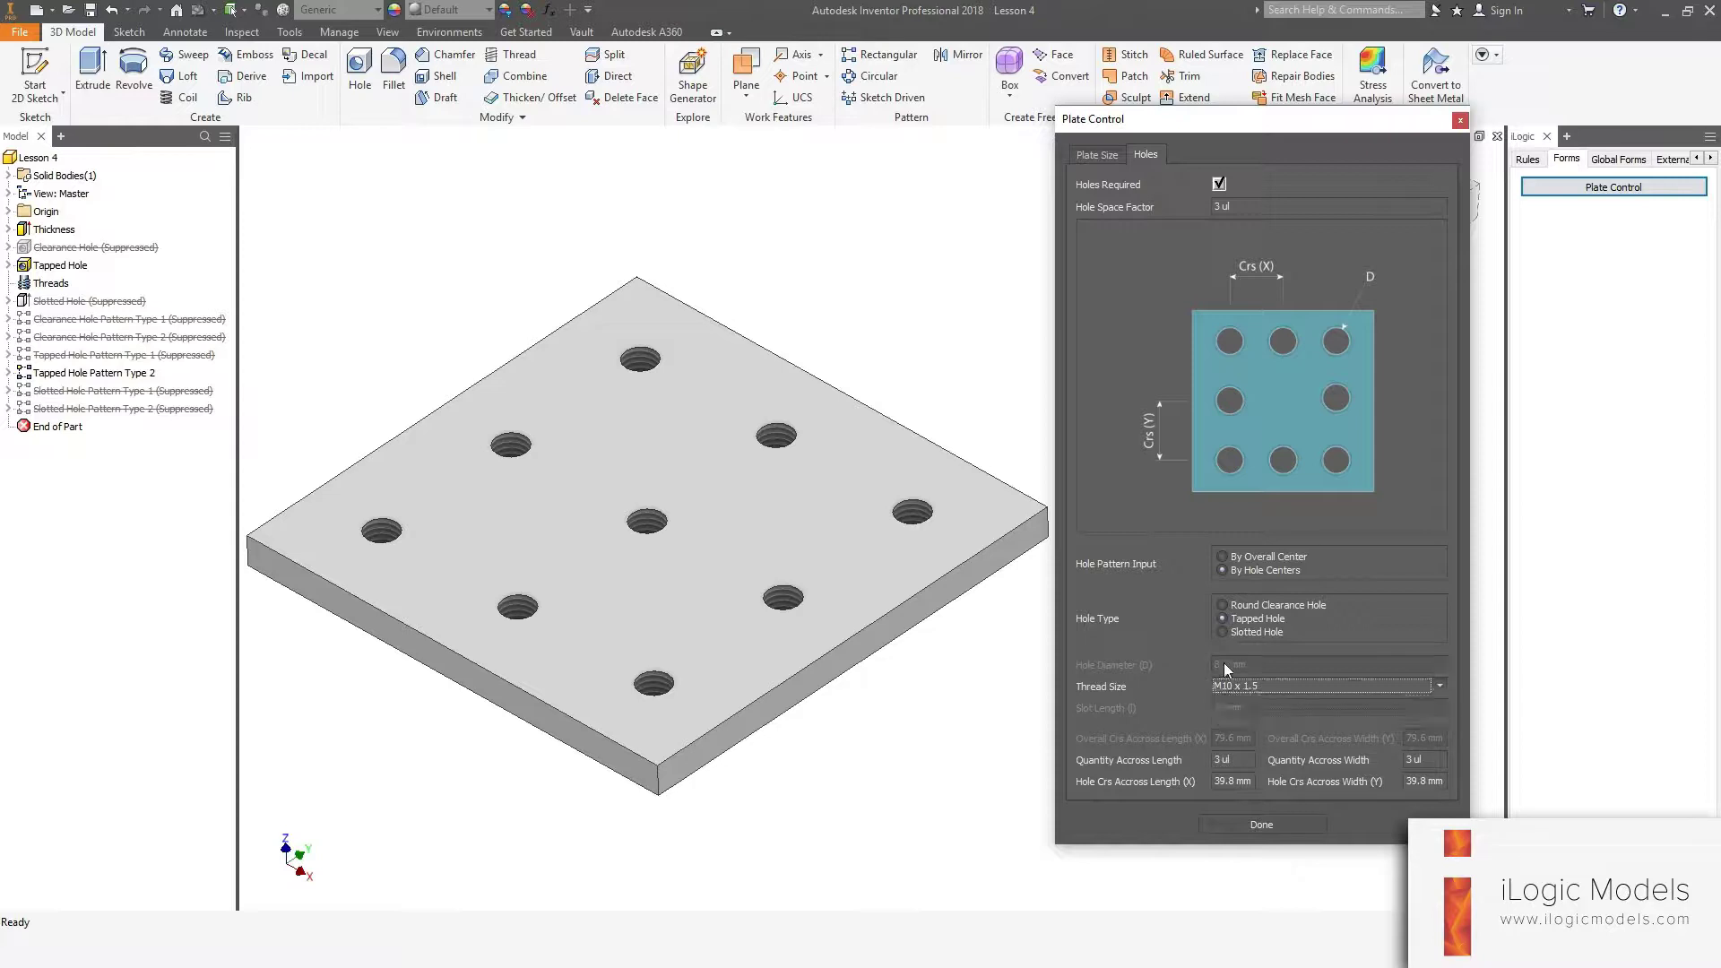
left_click(1097, 154)
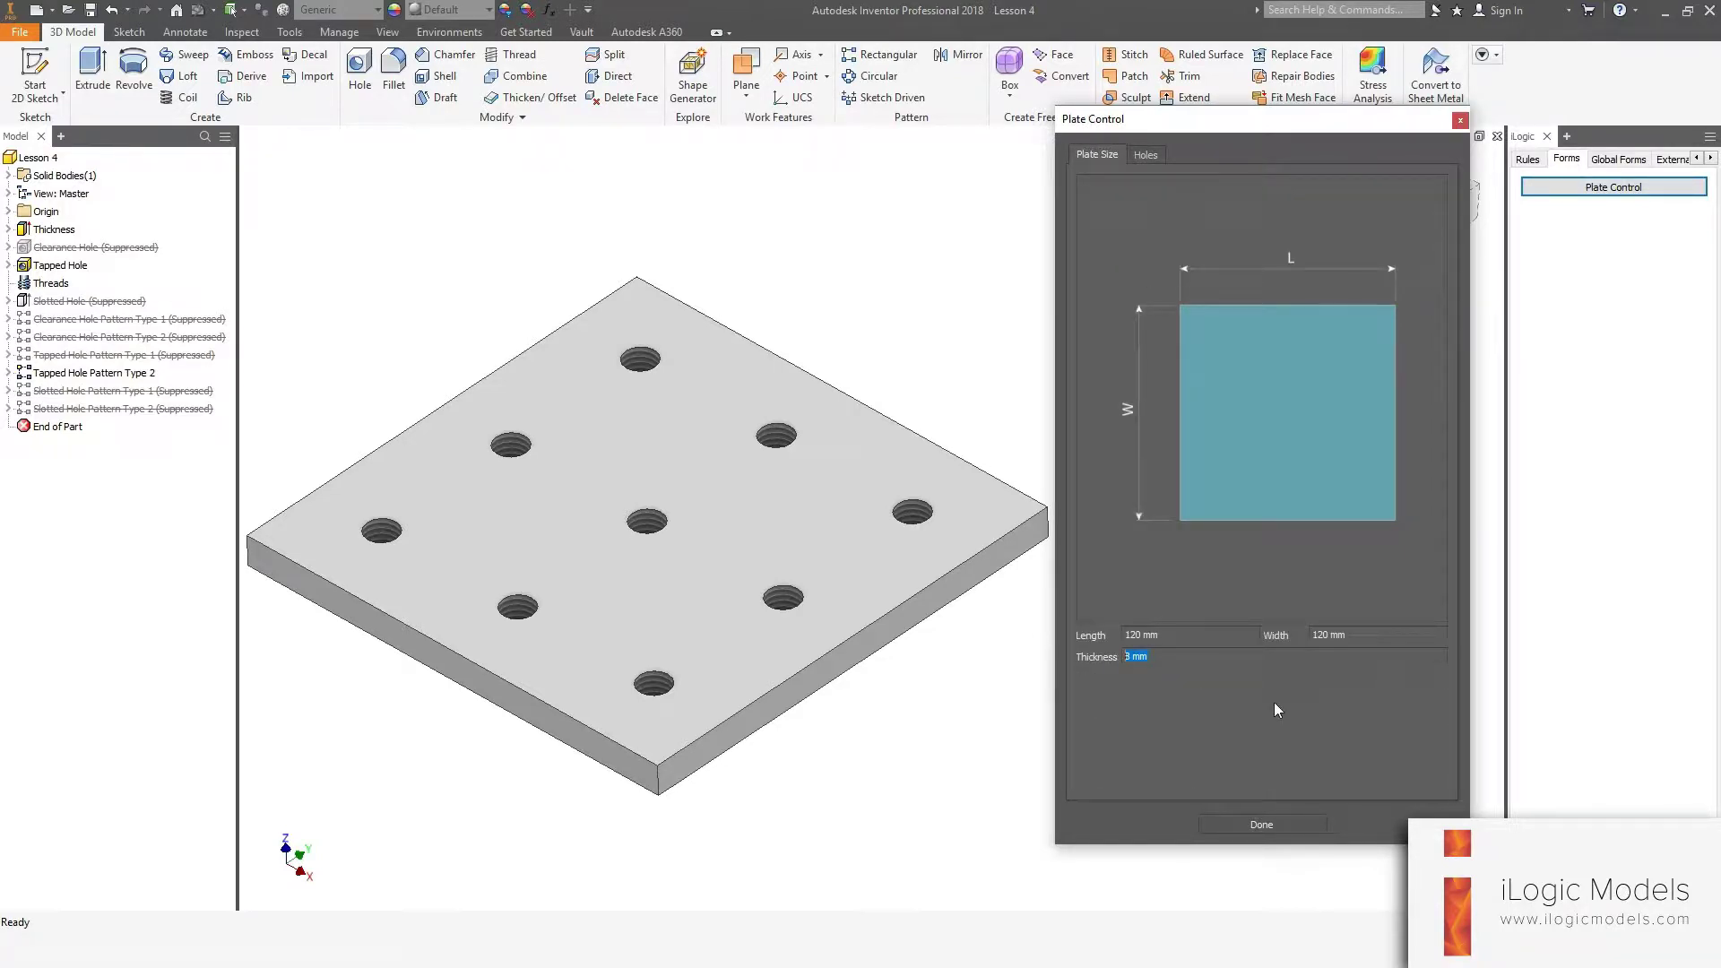
- Enter 5 mm plate thickness, then pick M6 x 1 as the tapped hole thread size
type("5")
key("Return")
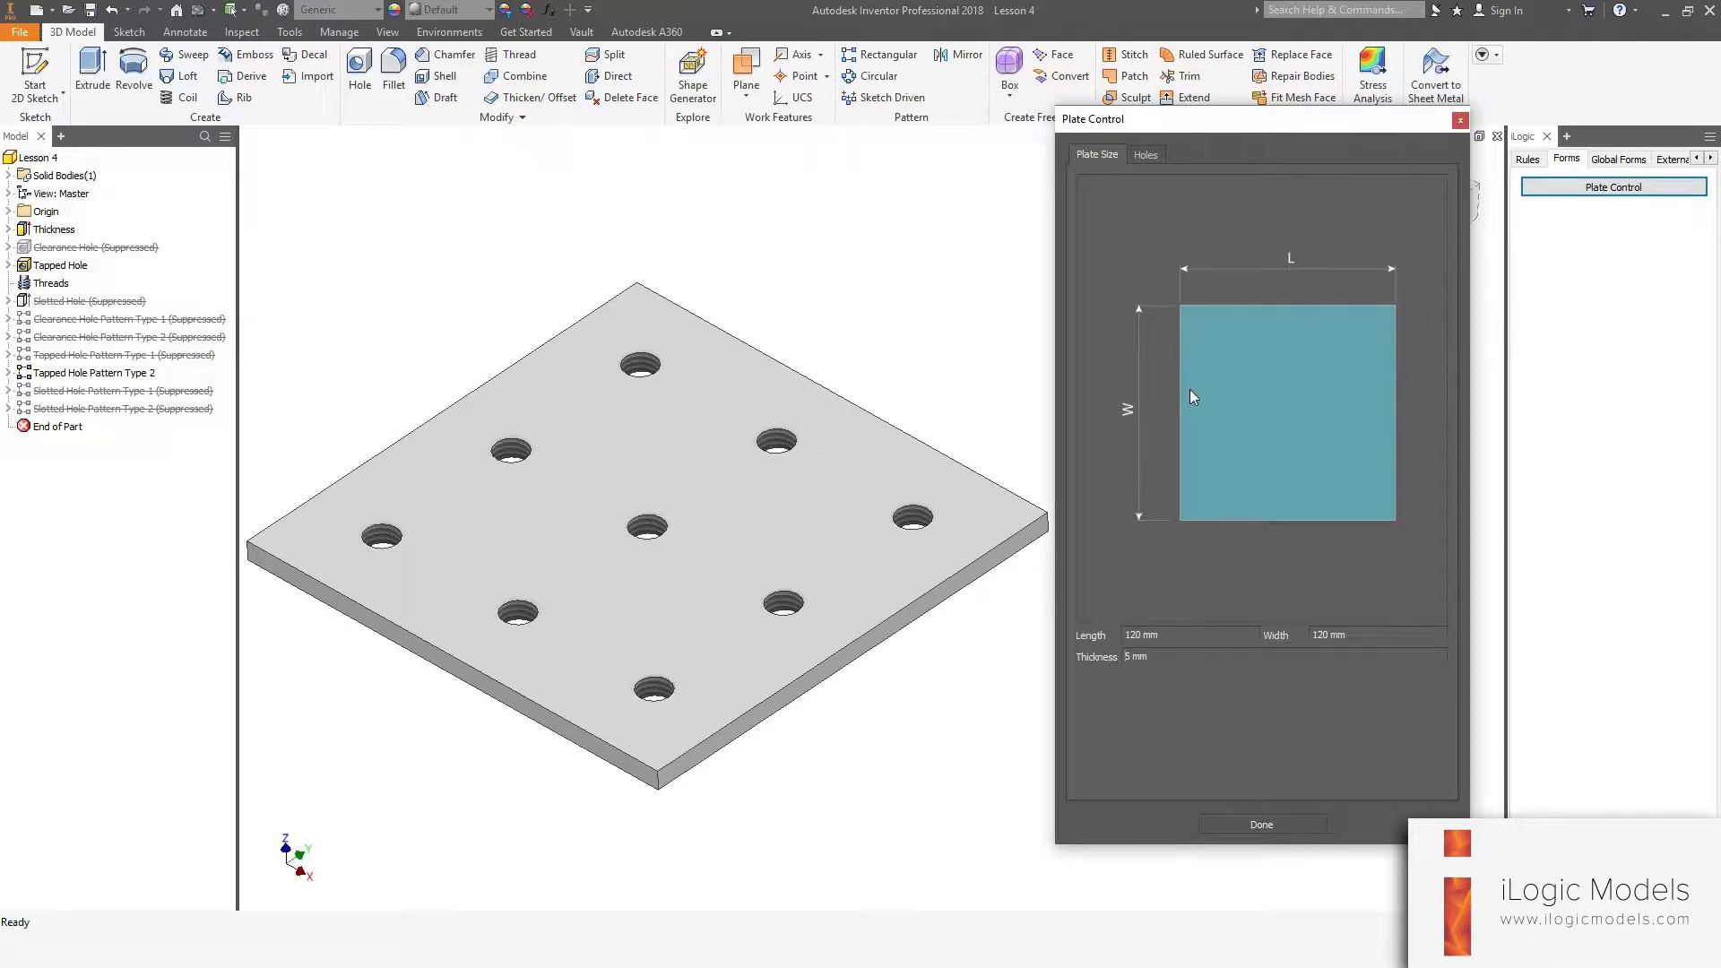
left_click(1145, 154)
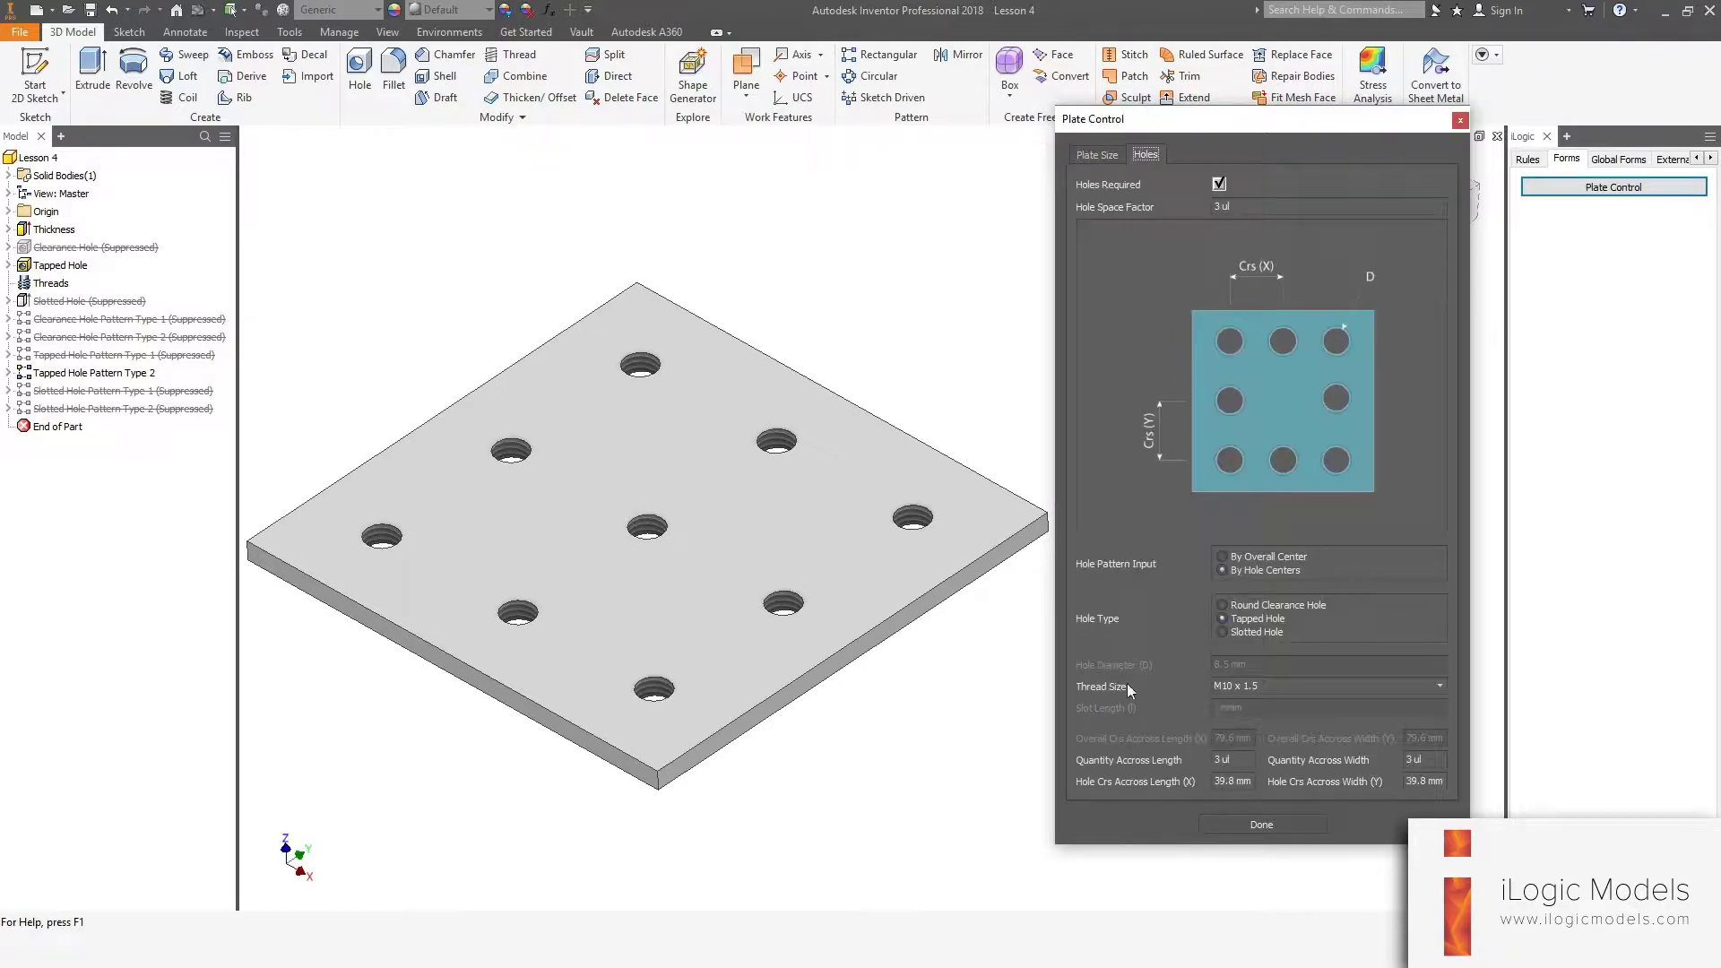
left_click(1223, 688)
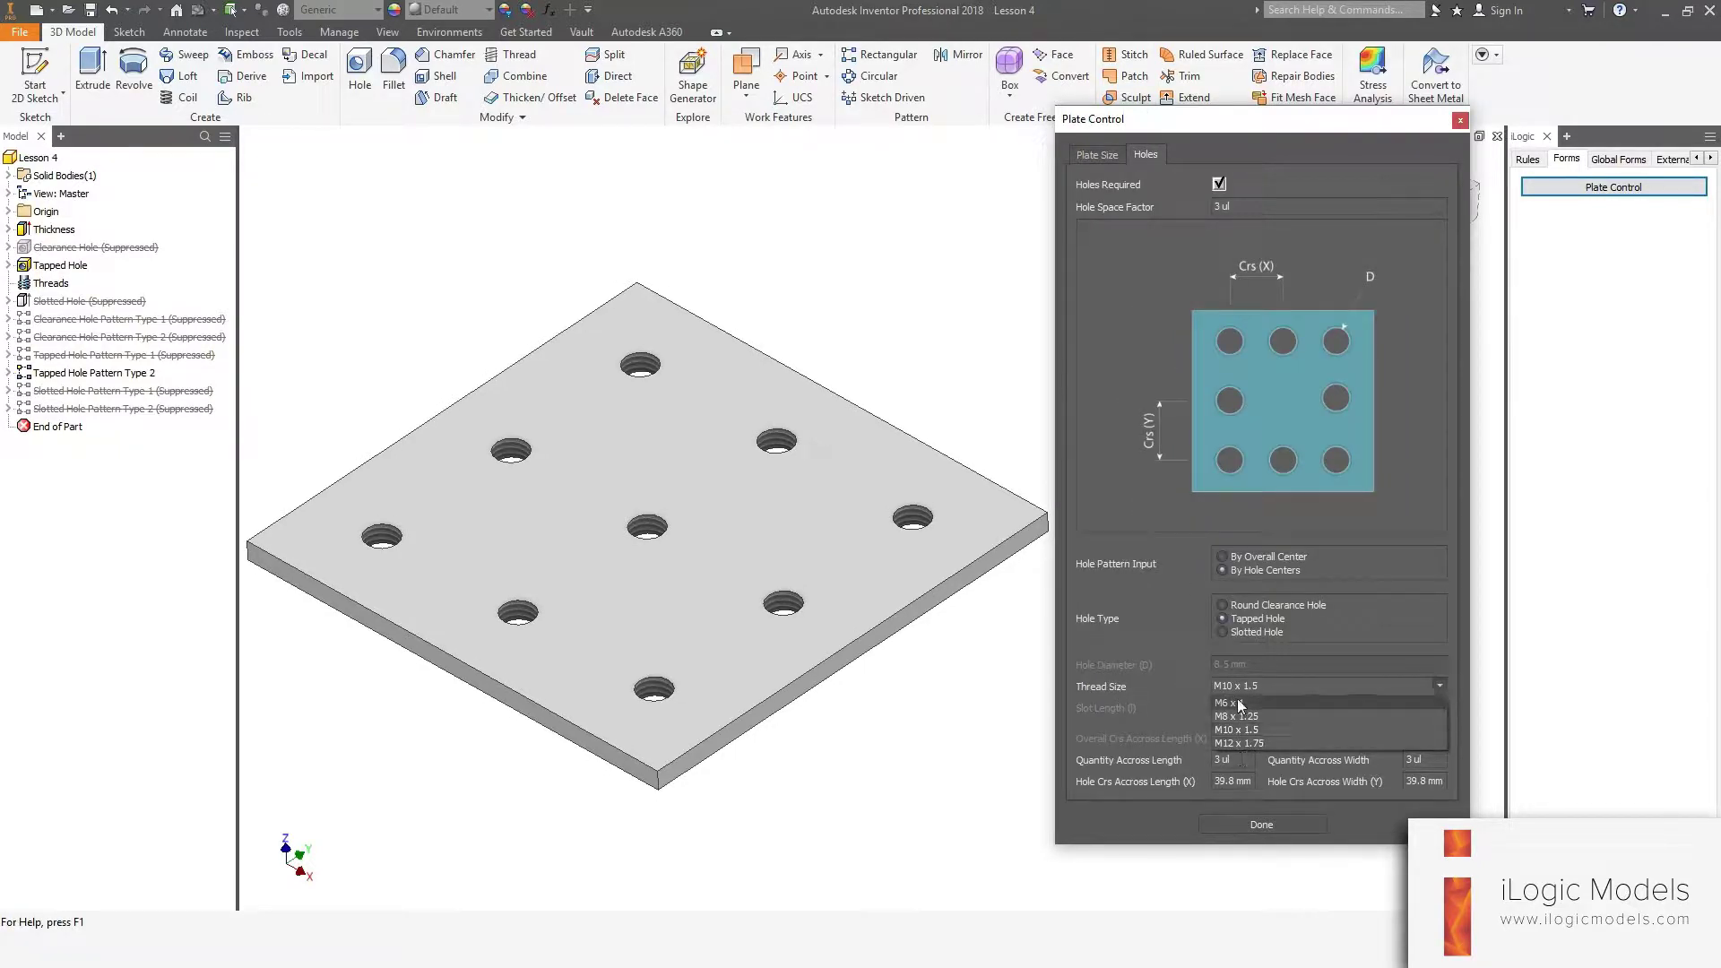
left_click(1230, 703)
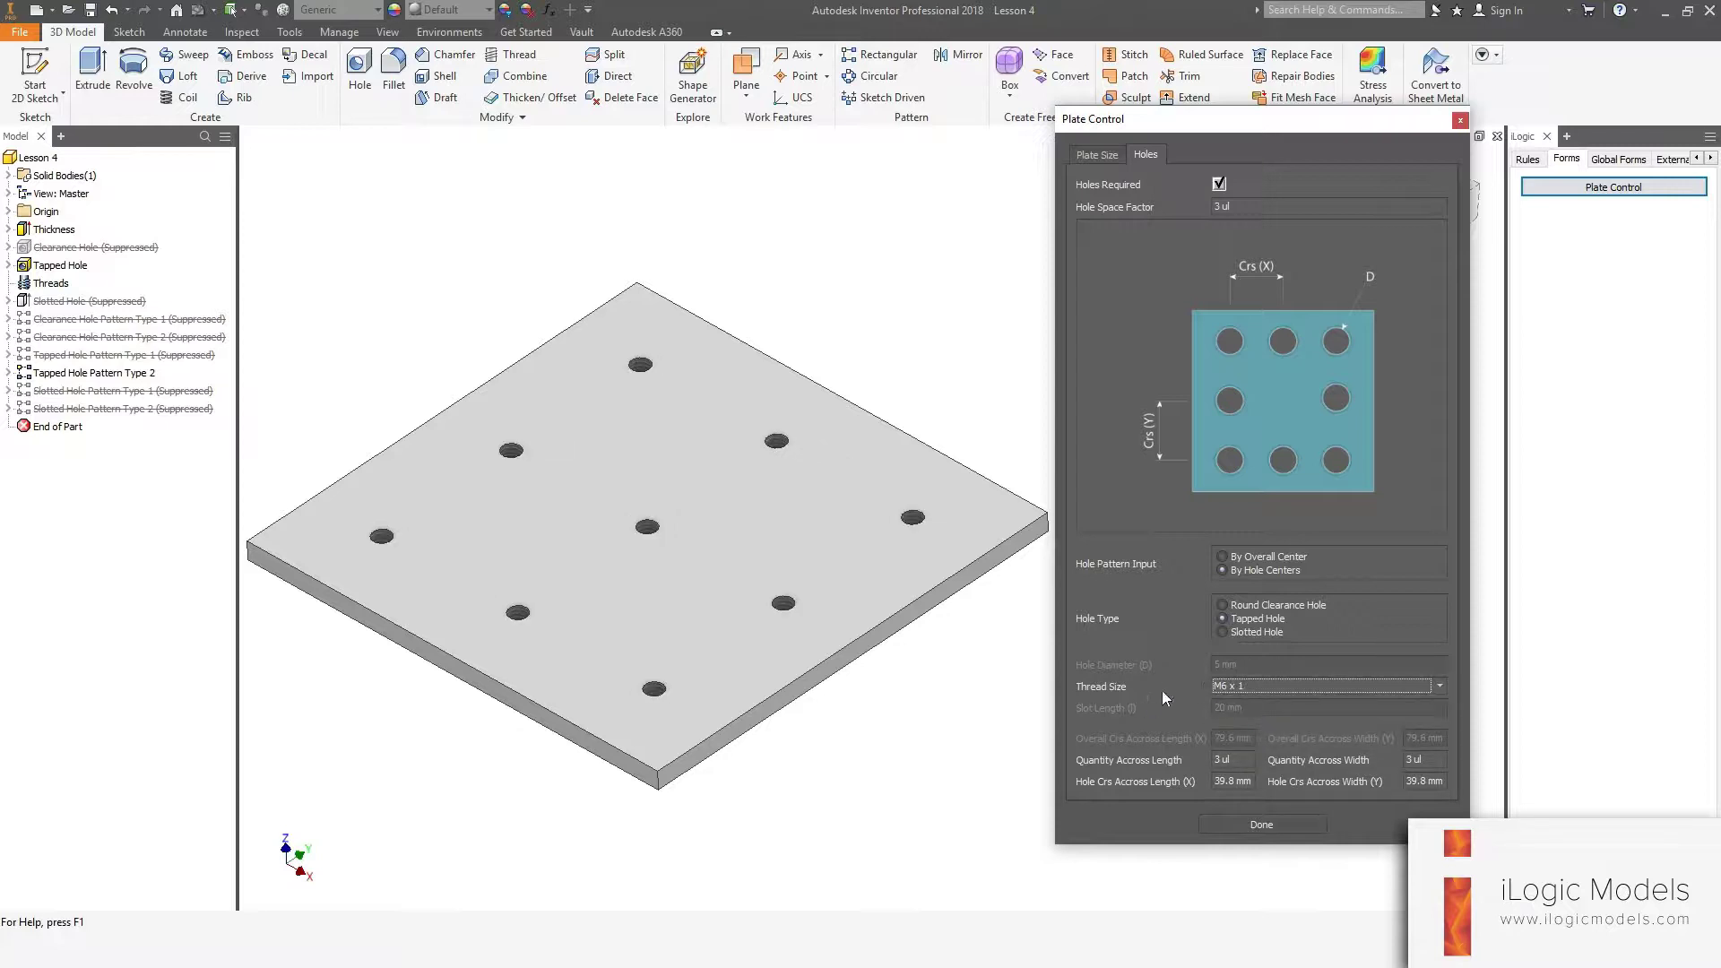